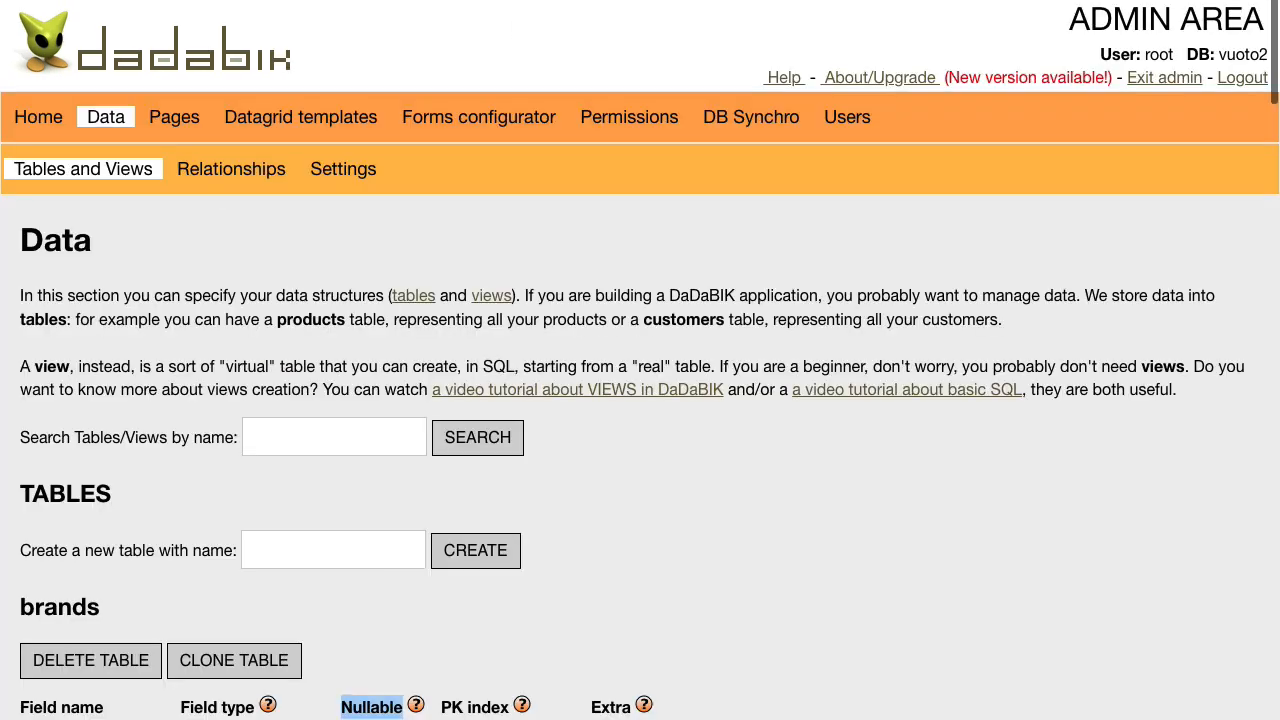
- Review the Nullable settings of the contacts table's fields, including the options offered for notes_contact
scroll(526, 531, down, 3)
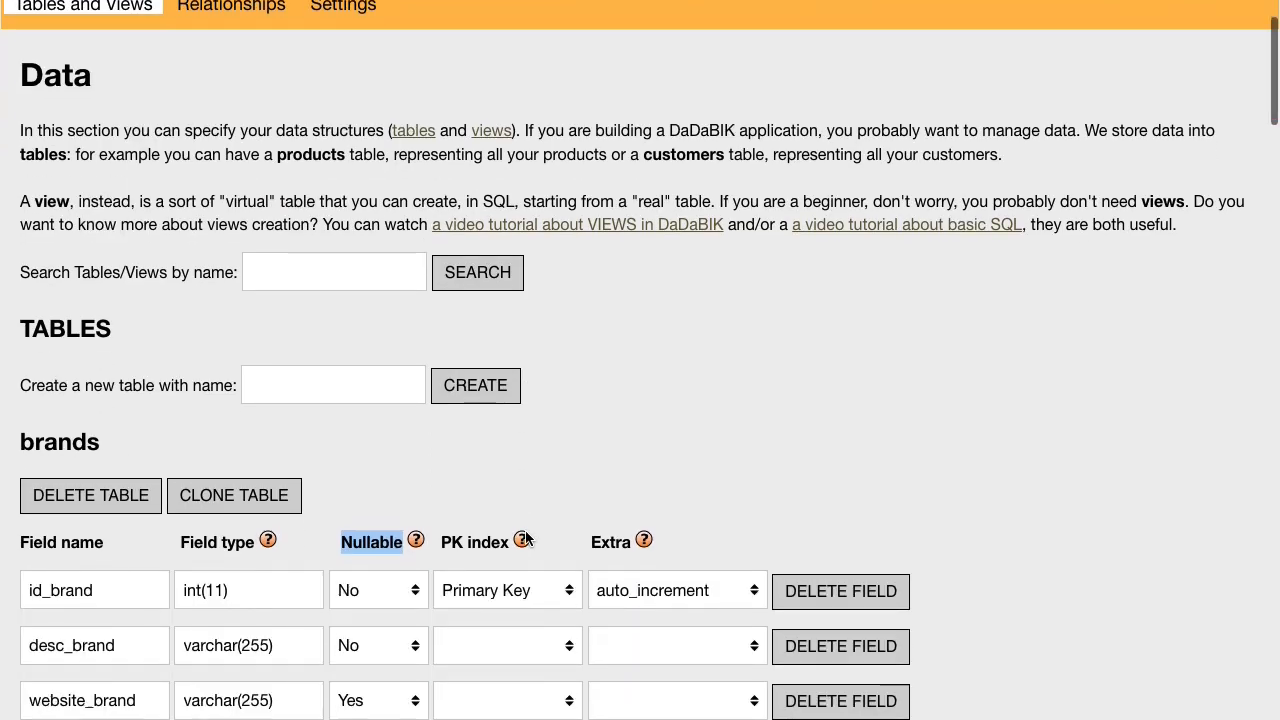
scroll(527, 540, down, 10)
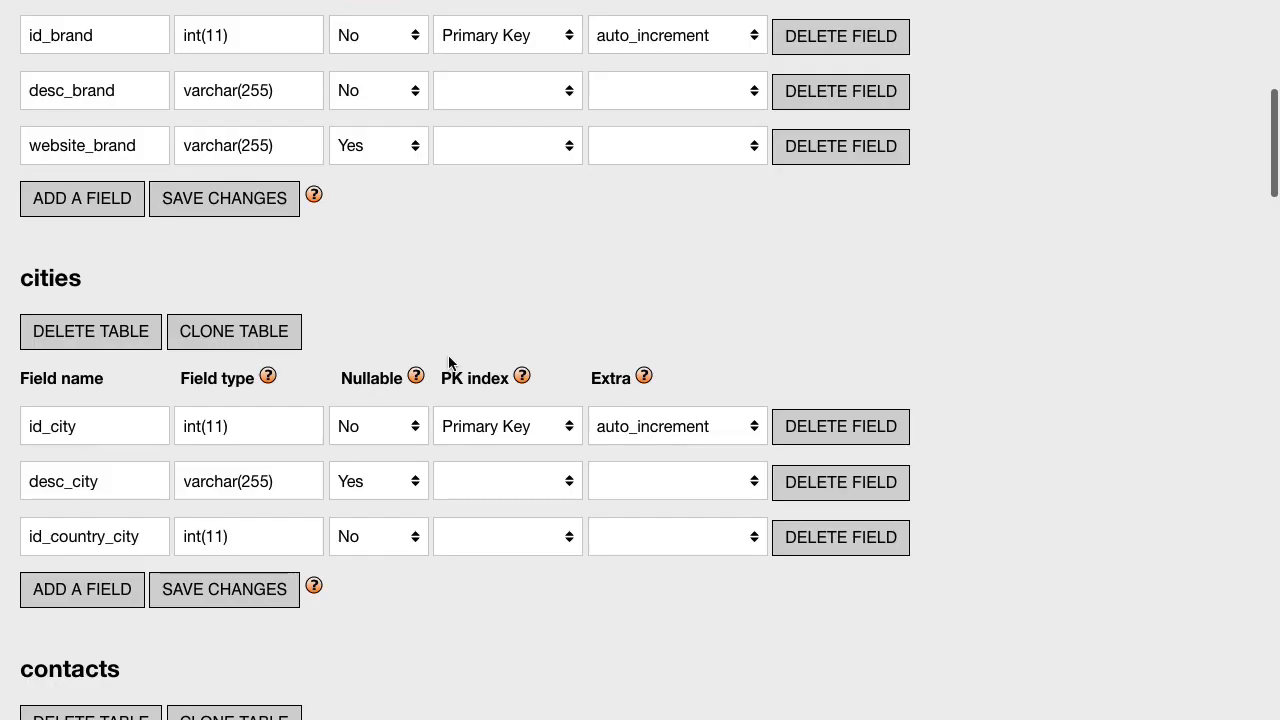
scroll(449, 357, down, 3)
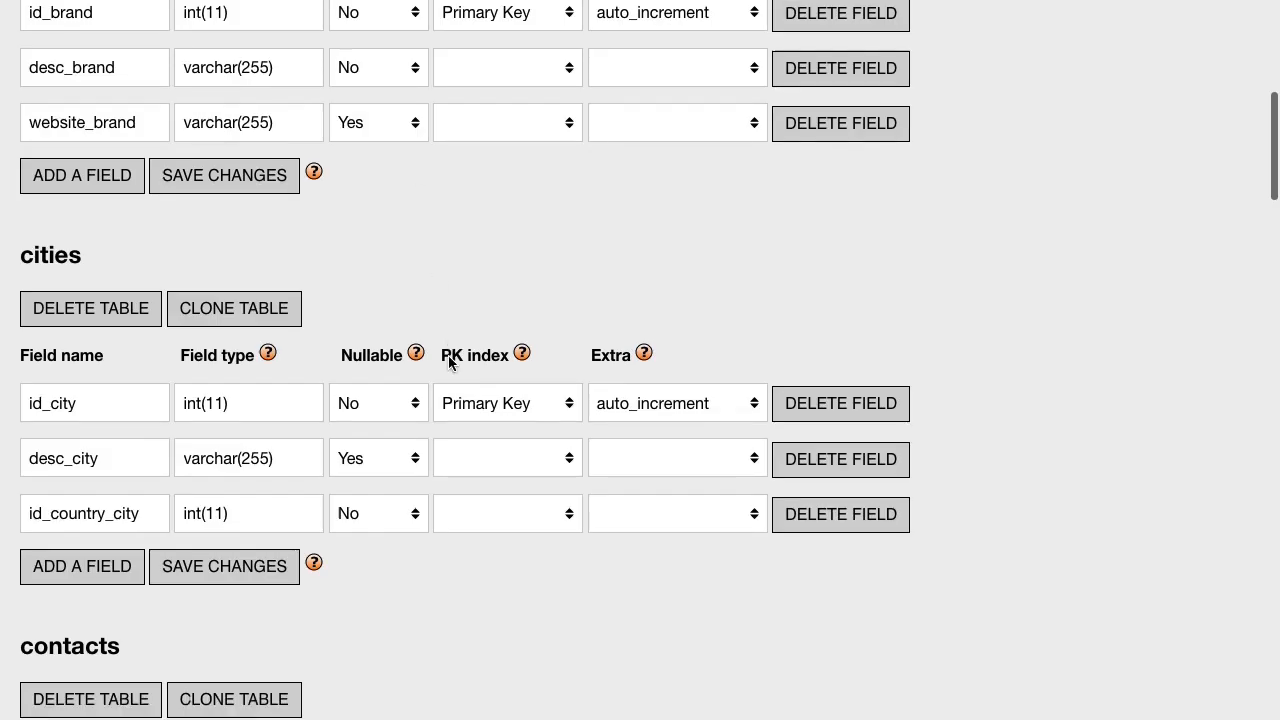
scroll(448, 356, down, 10)
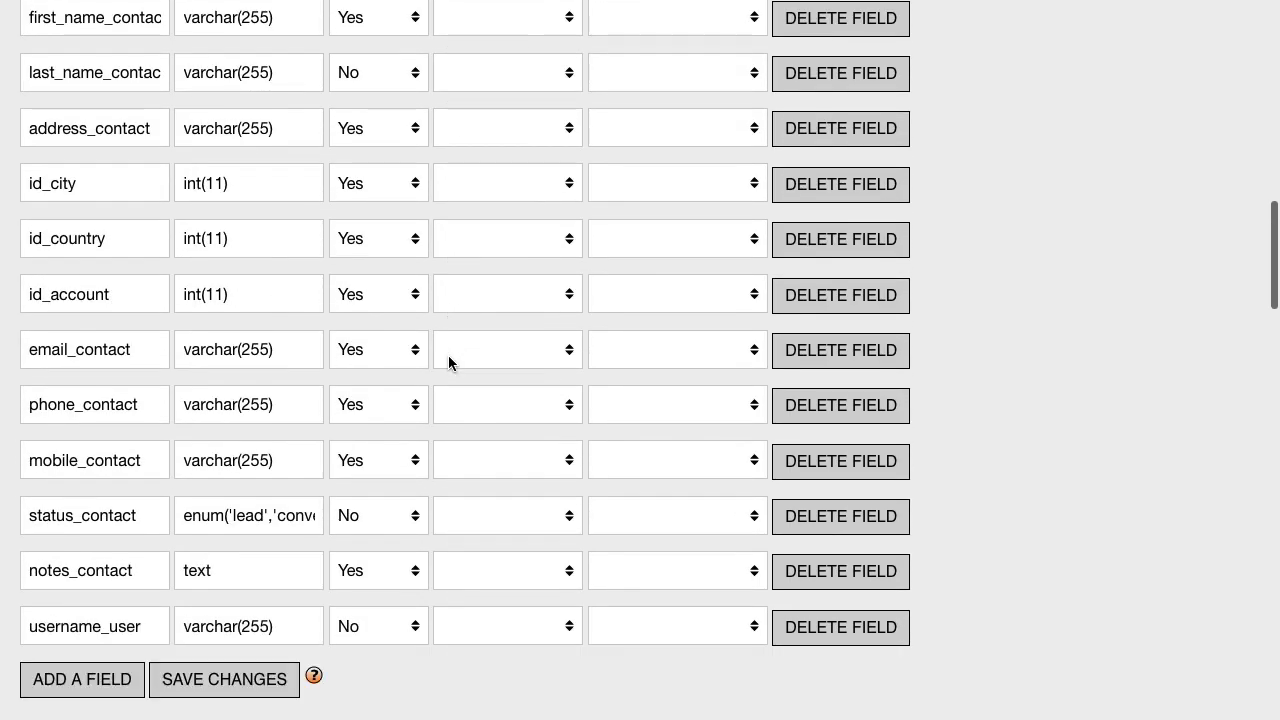
scroll(448, 362, up, 1)
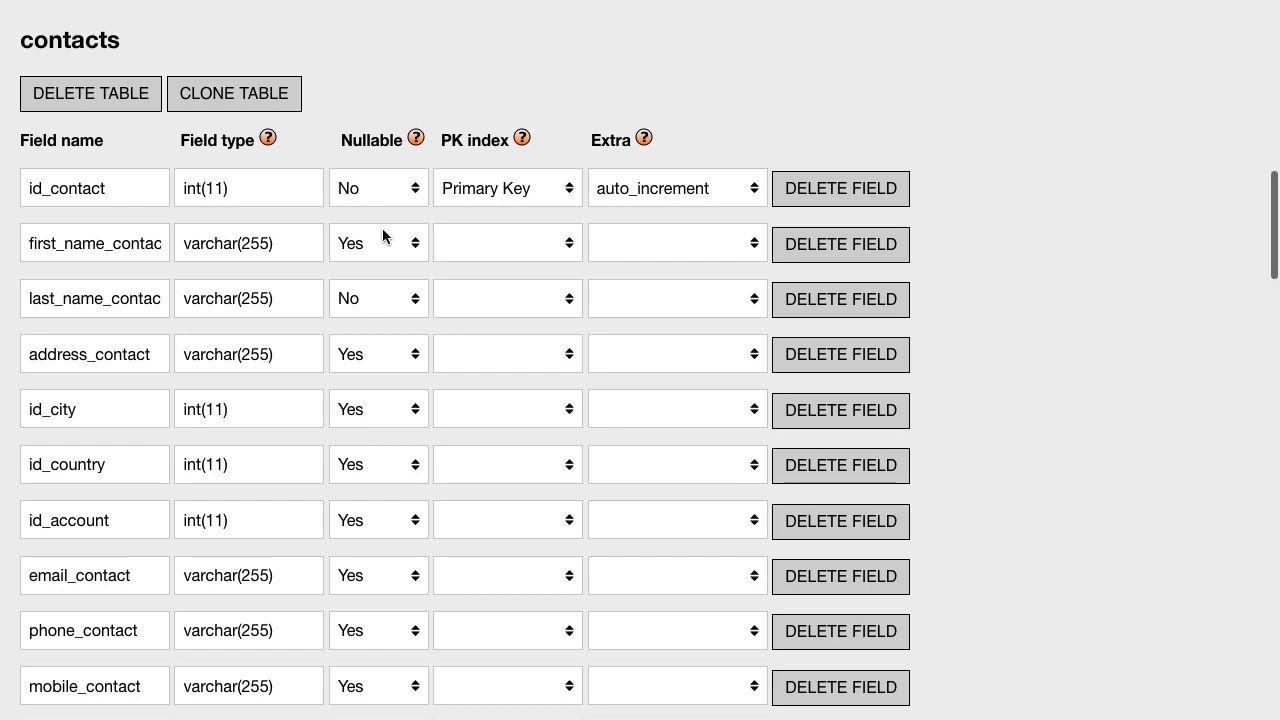
scroll(389, 443, down, 8)
scroll(389, 443, up, 3)
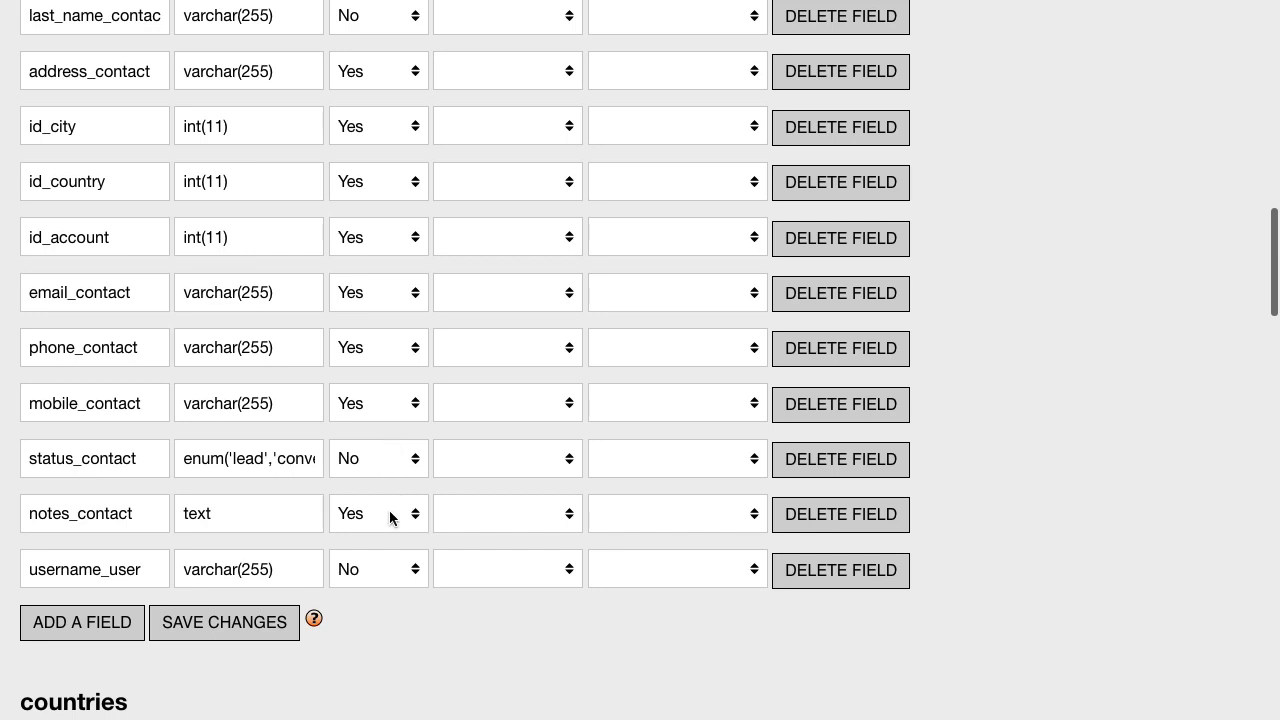
click(389, 521)
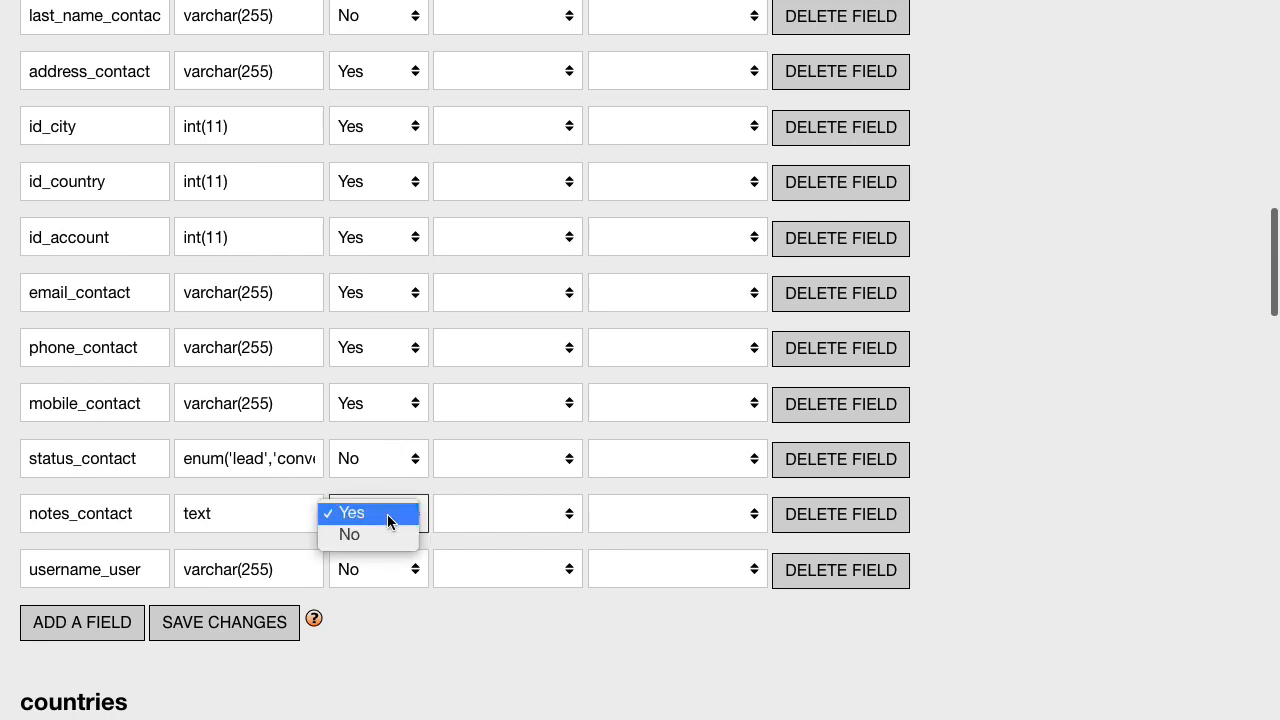
click(389, 514)
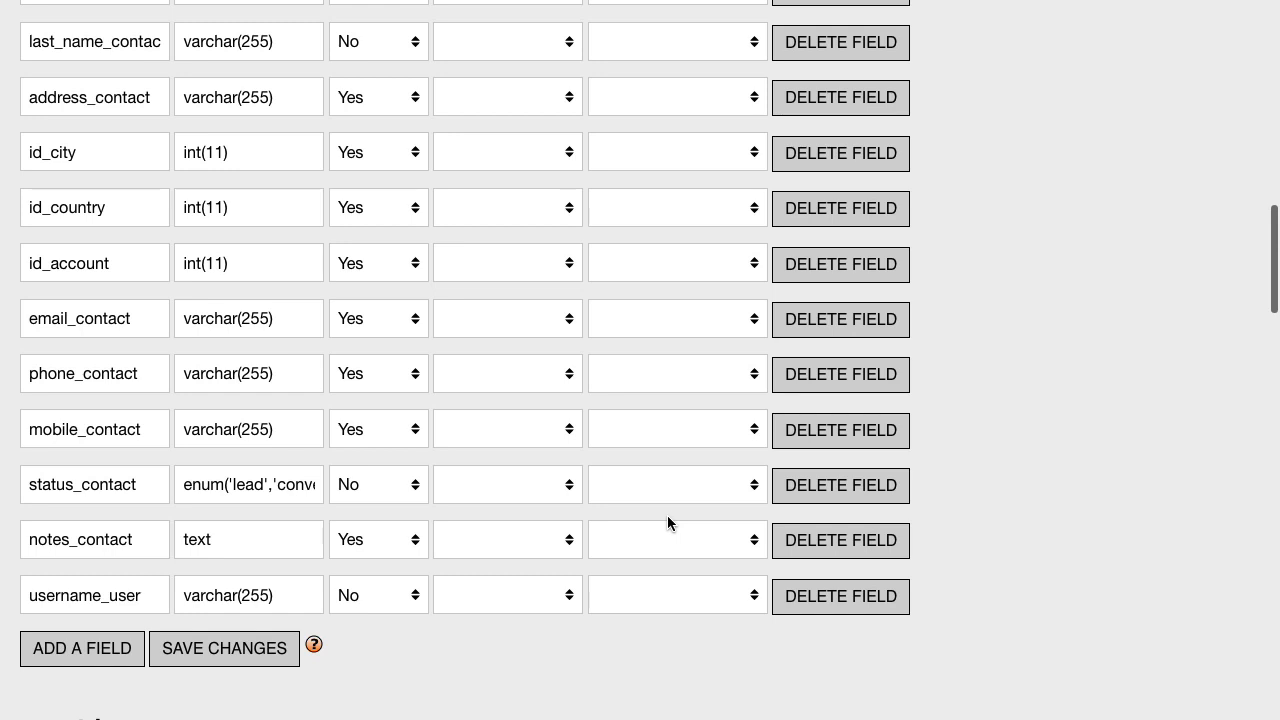
scroll(1045, 349, up, 1)
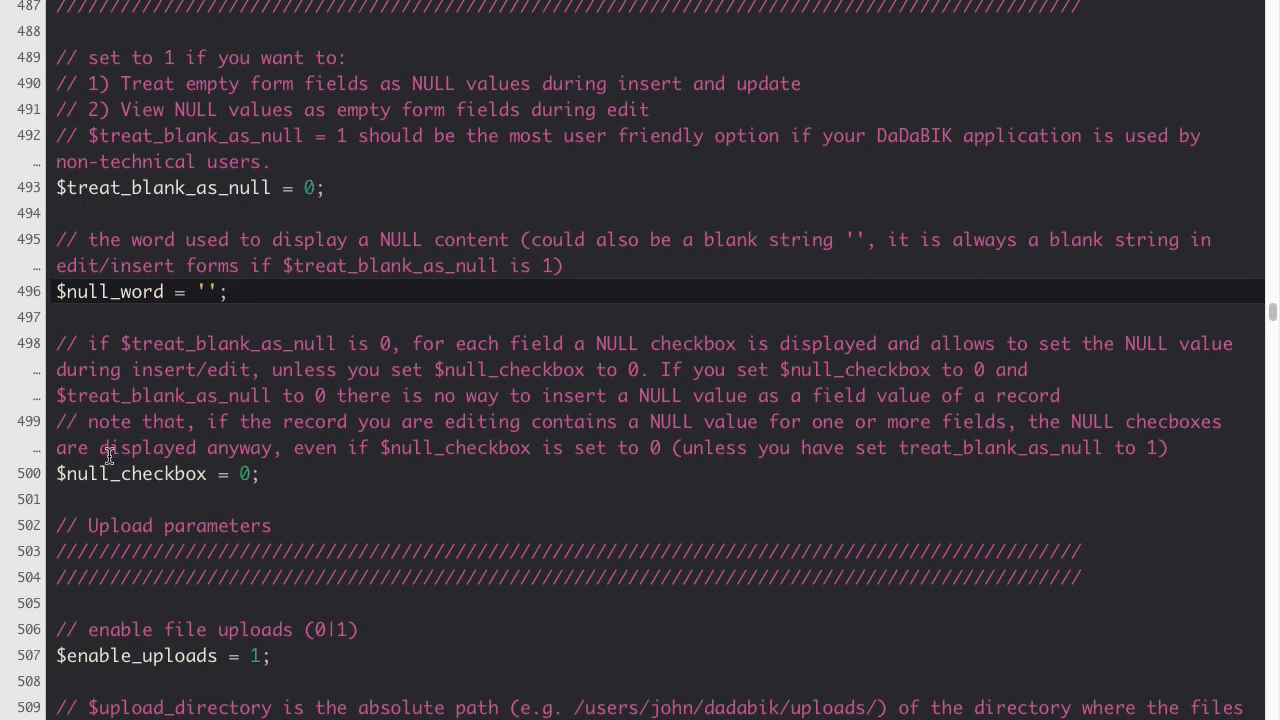
- Check the $null_checkbox line in the configuration file, and recheck which contacts fields are nullable in the admin area
click(278, 473)
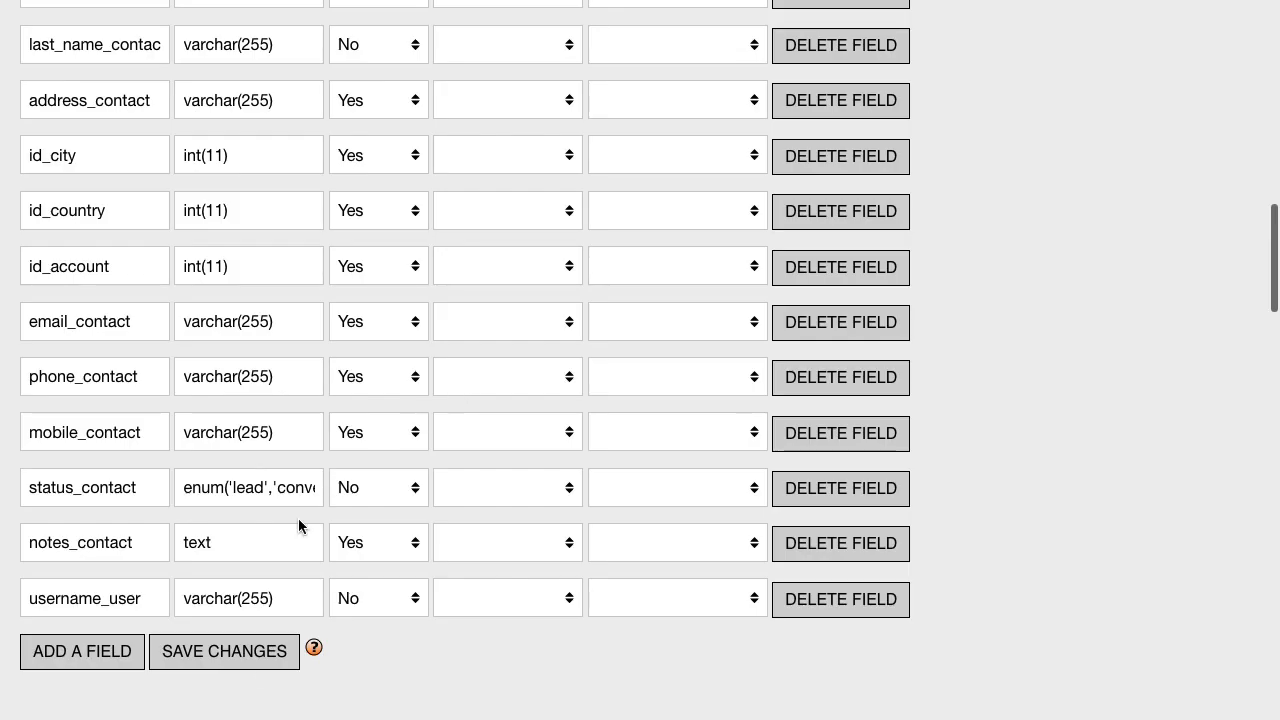
scroll(431, 549, up, 3)
scroll(415, 450, up, 4)
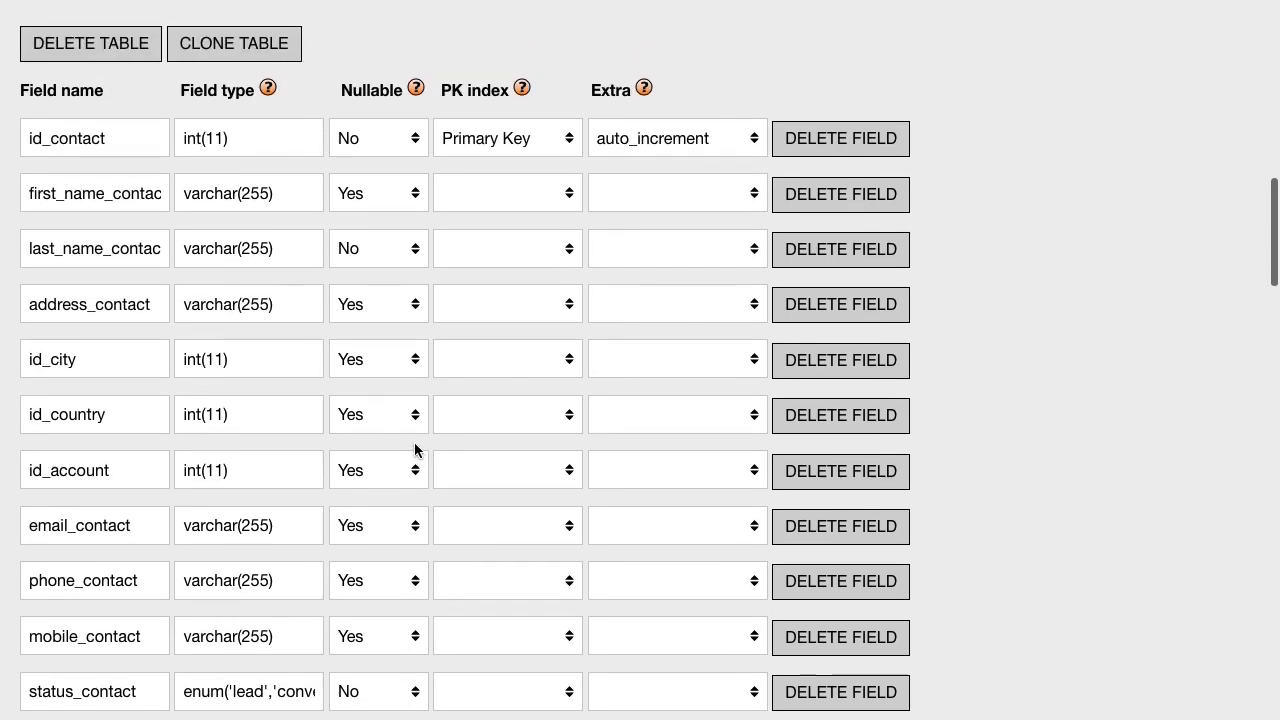
scroll(415, 450, down, 5)
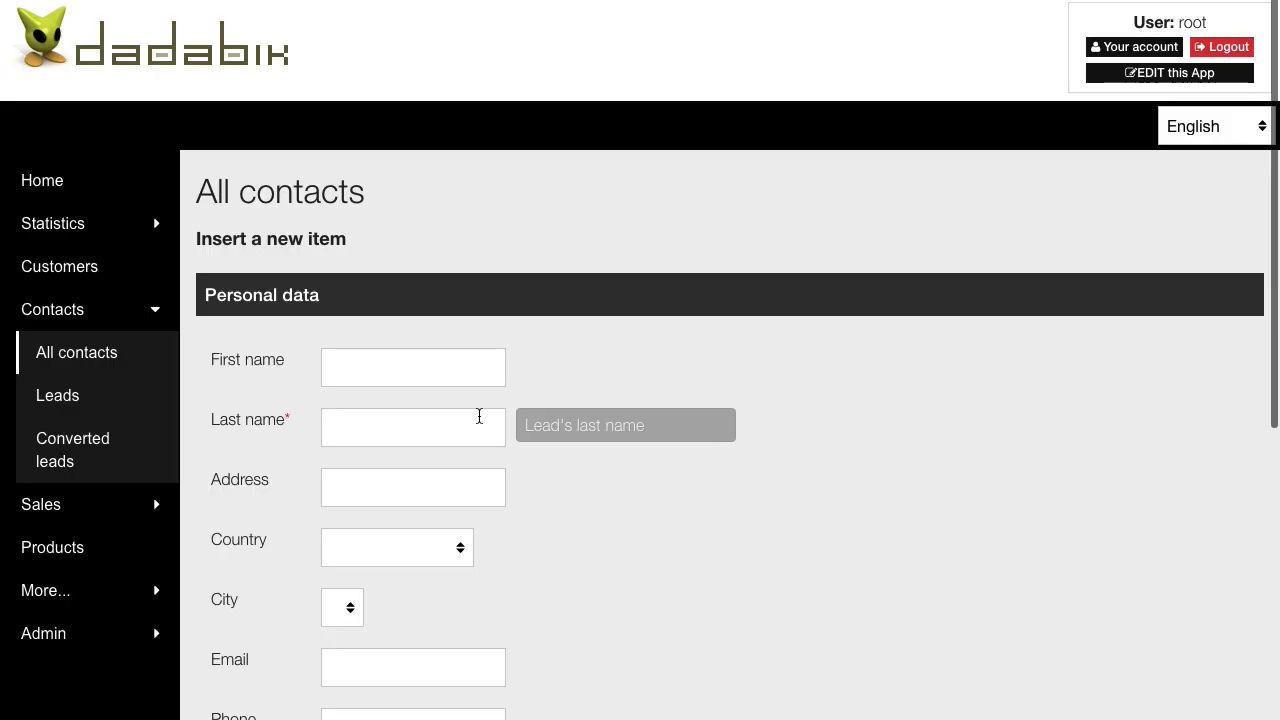
- Enter "fasdfsfs" as the last name in the new contact form, leaving the first name empty
scroll(478, 334, down, 1)
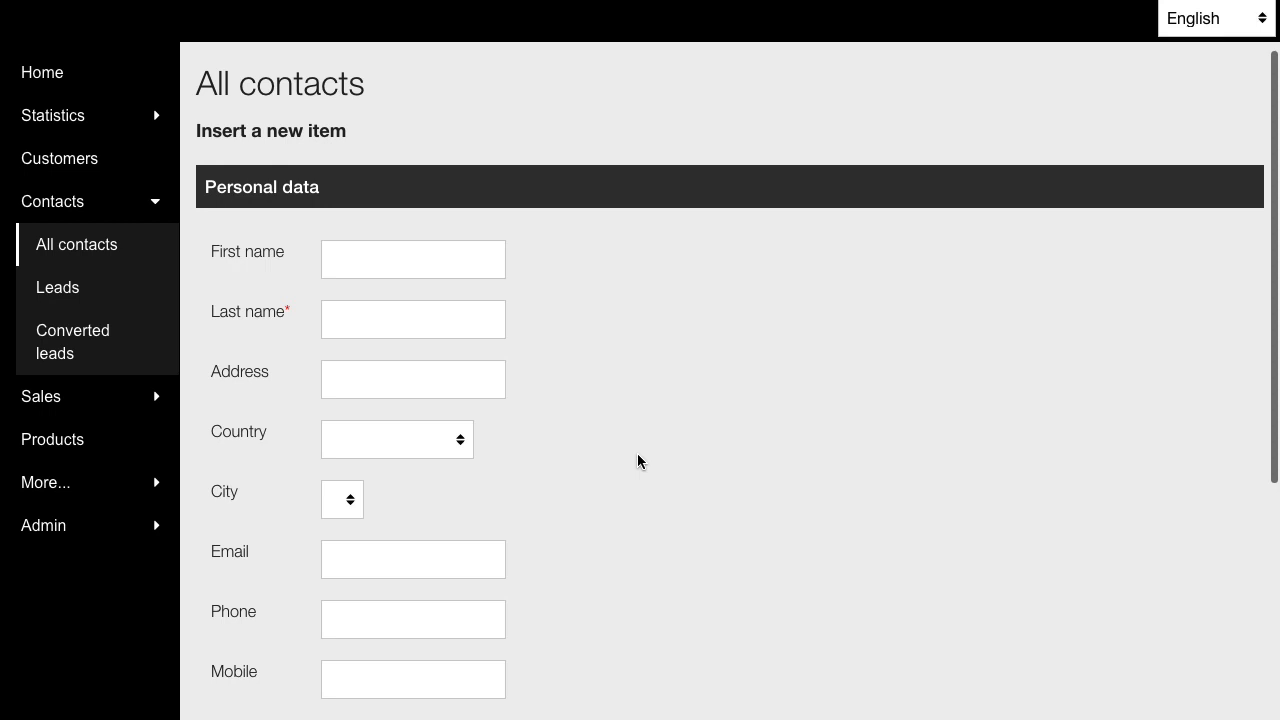
scroll(638, 461, down, 1)
click(340, 262)
text(fasd)
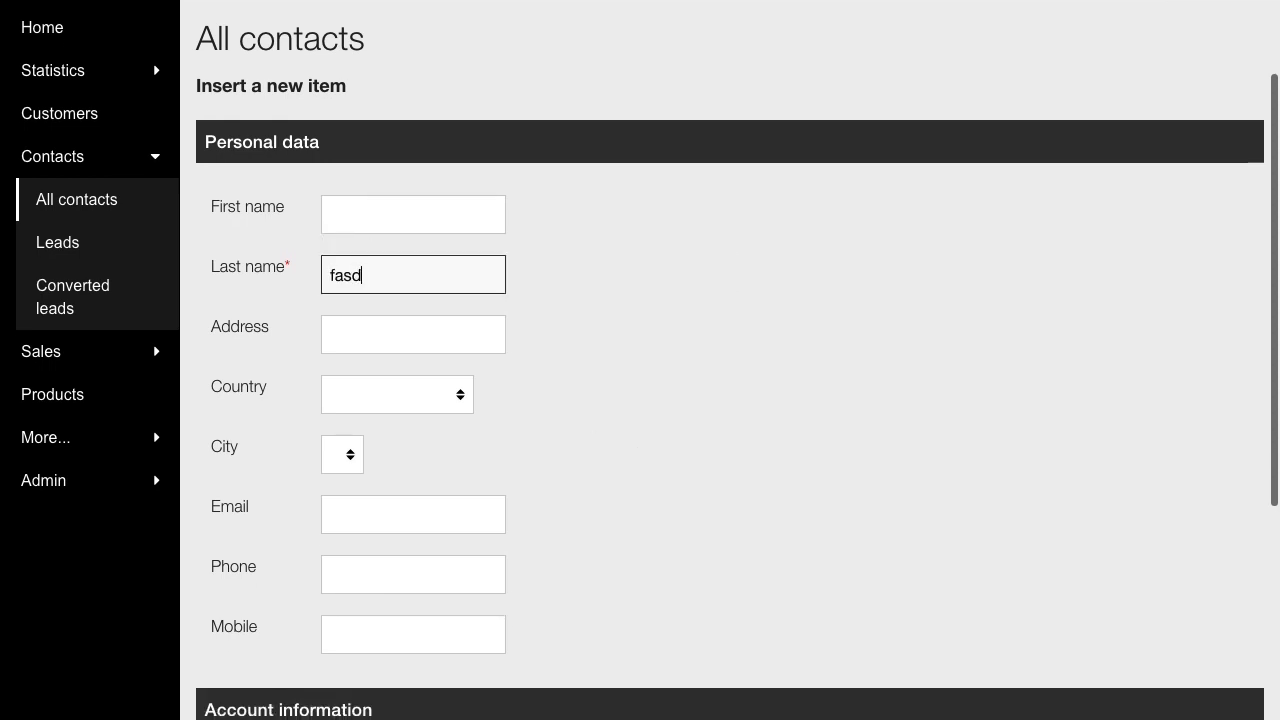
text(fsfs)
- Set the new contact's country to Canada and city to Toronto
scroll(623, 394, down, 1)
click(417, 321)
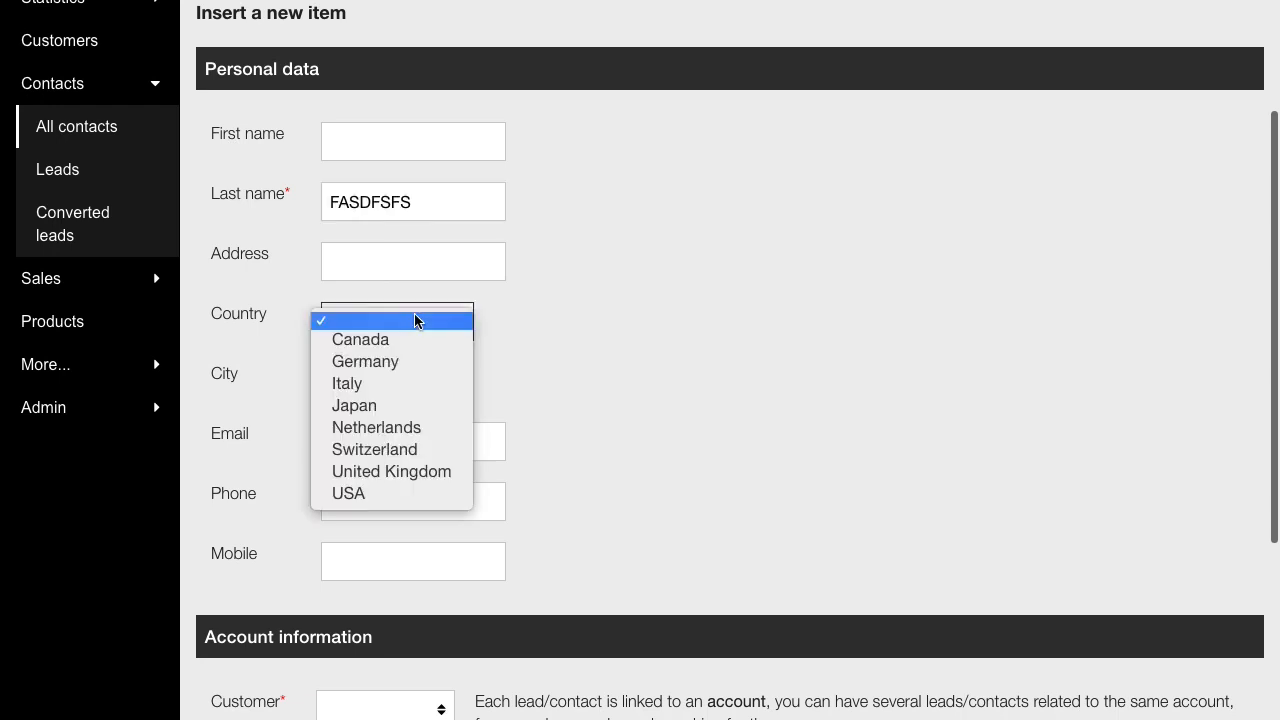
click(386, 340)
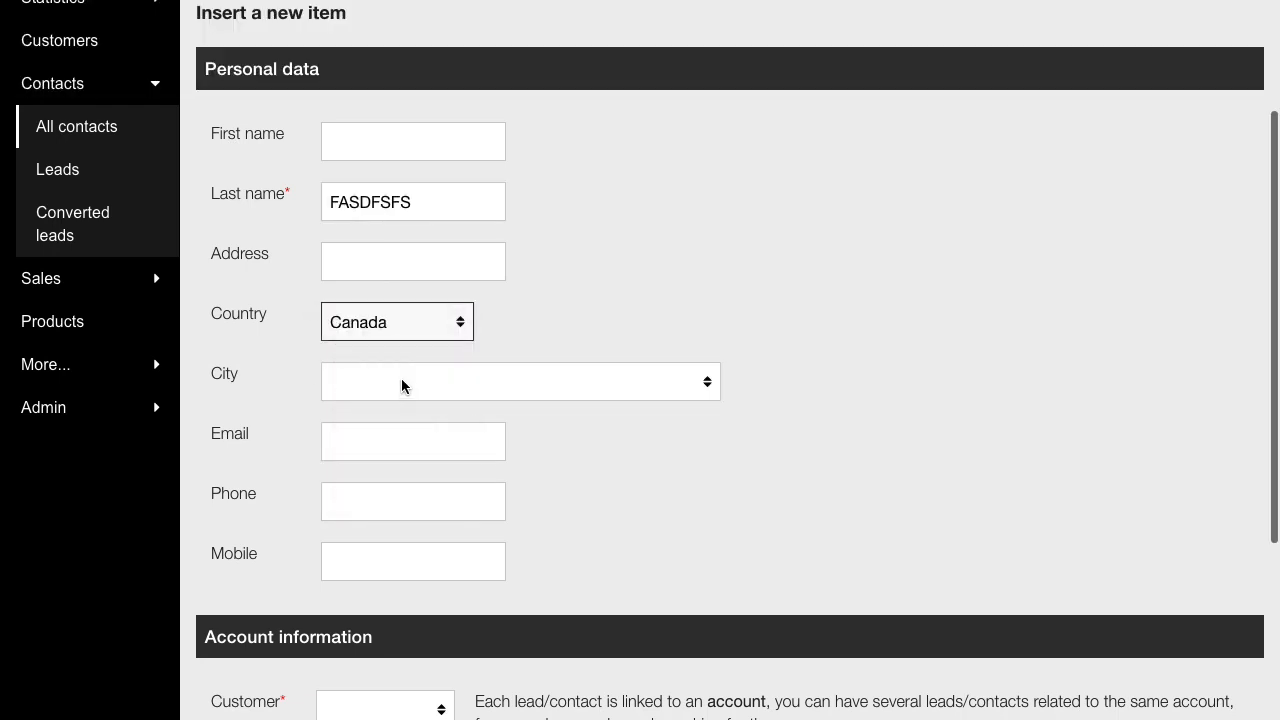
click(402, 386)
click(458, 403)
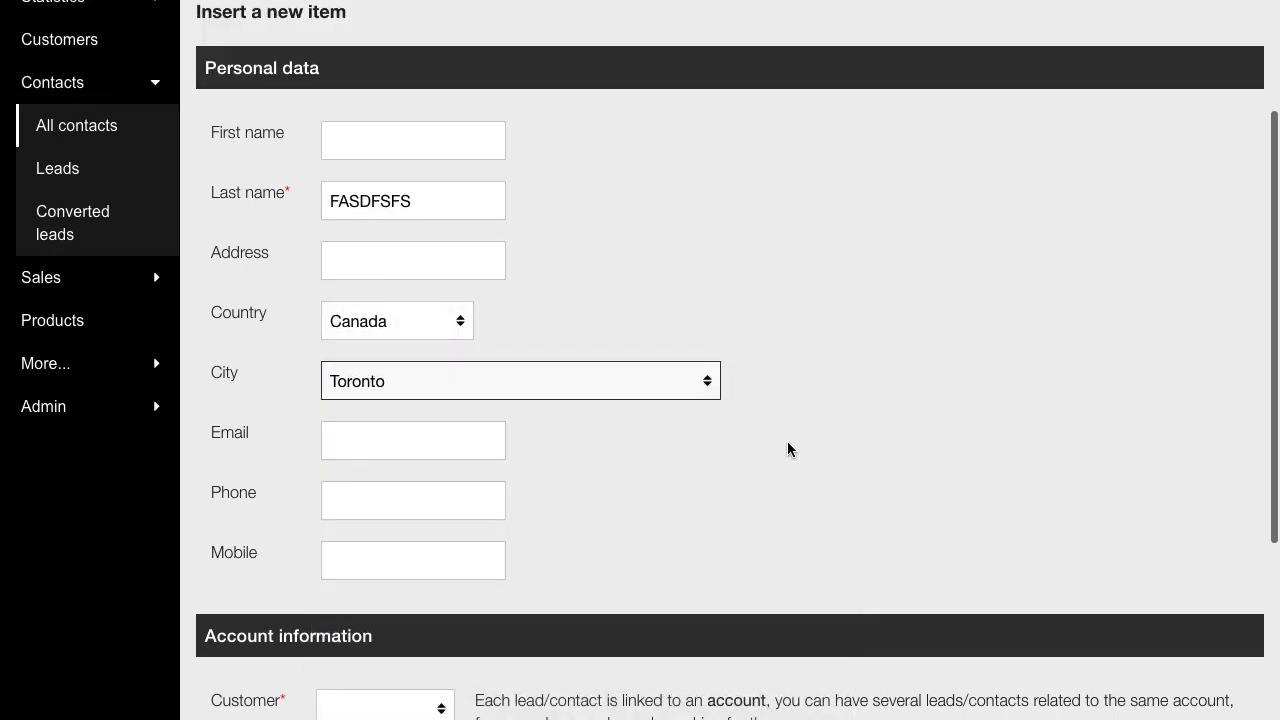
- Assign the contact to customer Panini Comics, leave the notes empty, and insert the new item
scroll(788, 449, down, 5)
click(396, 386)
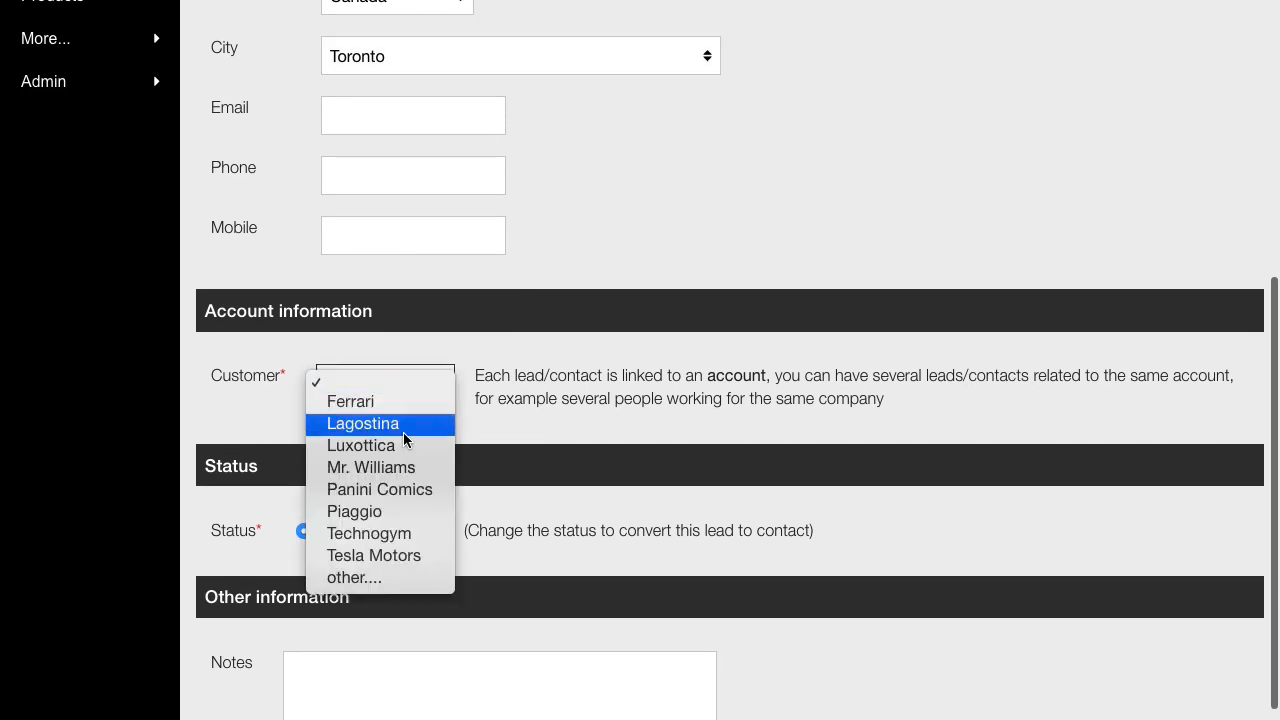
click(412, 489)
scroll(603, 521, down, 3)
click(430, 536)
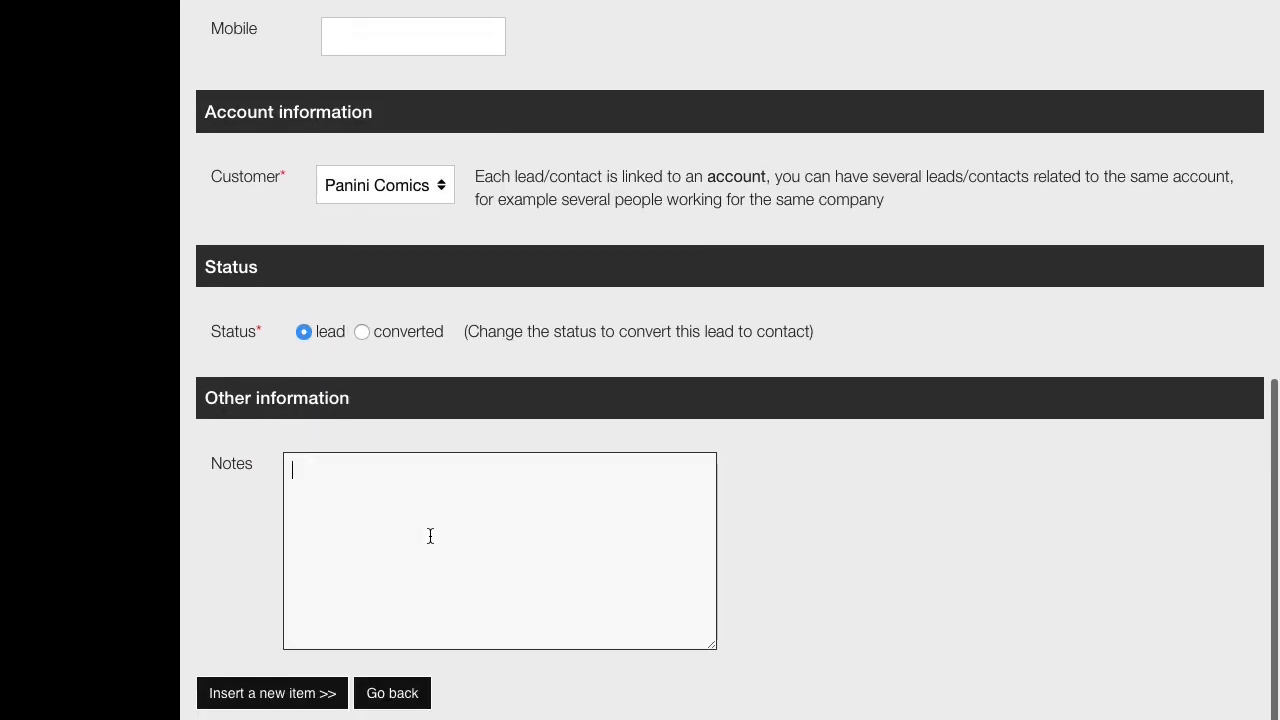
click(307, 698)
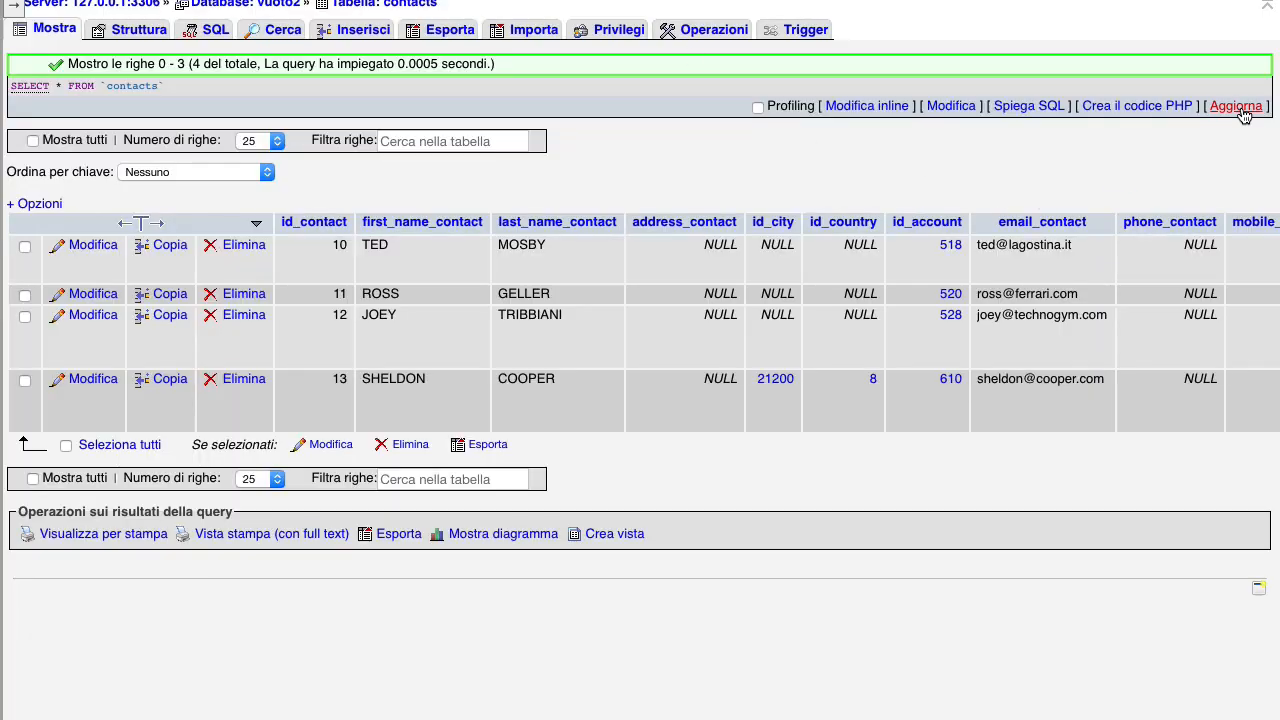
- In phpMyAdmin, refresh the contacts table rows and examine how the new record's empty fields were stored
click(1234, 106)
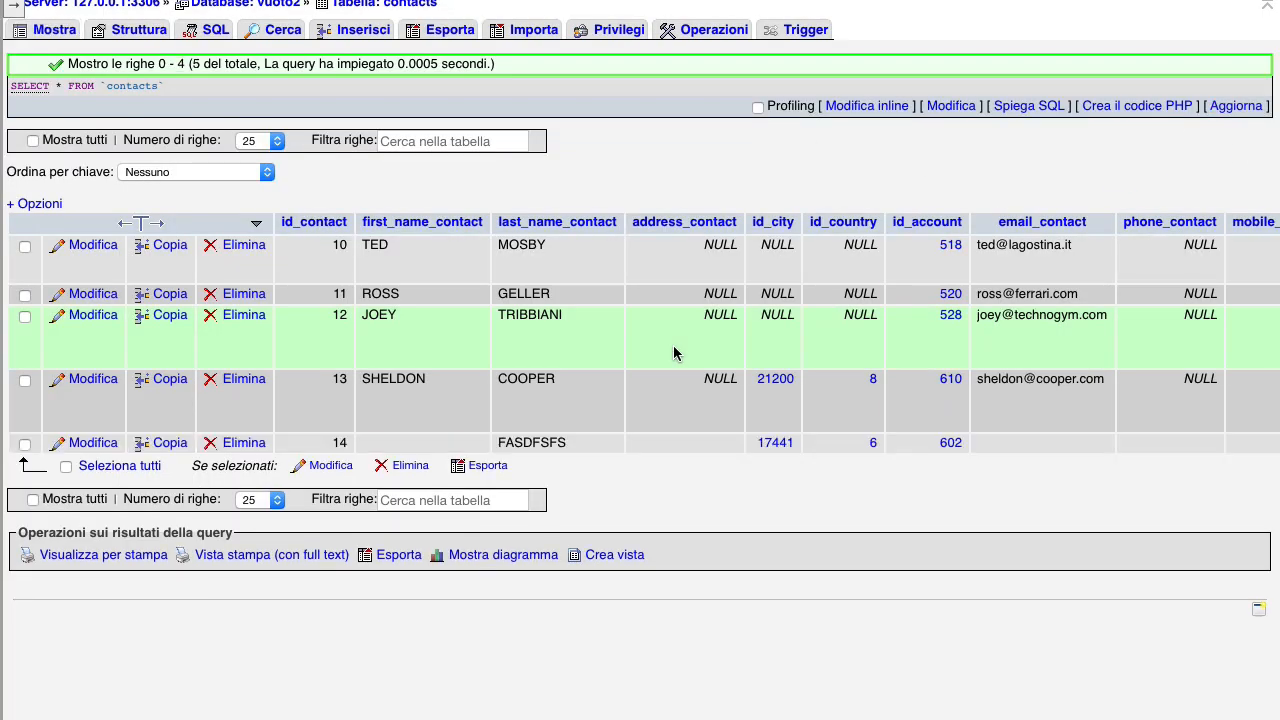
key(super+plus)
key(super+plus)
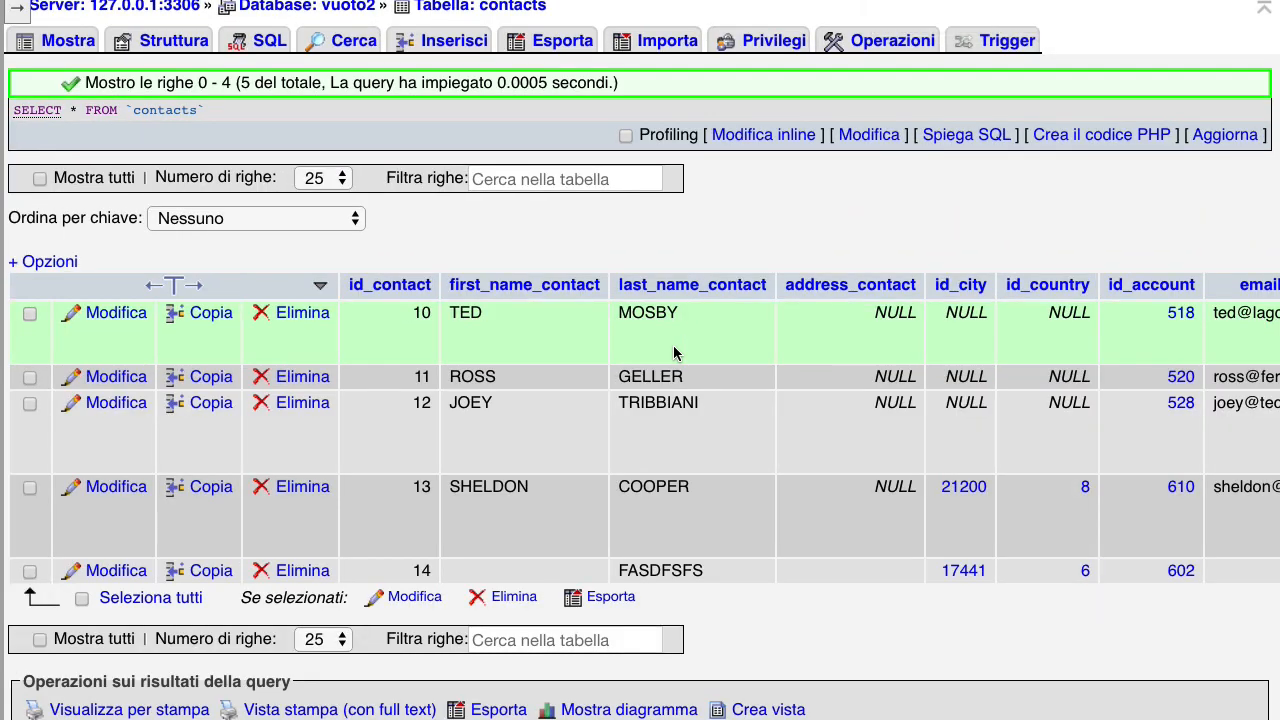
scroll(885, 605, right, 2)
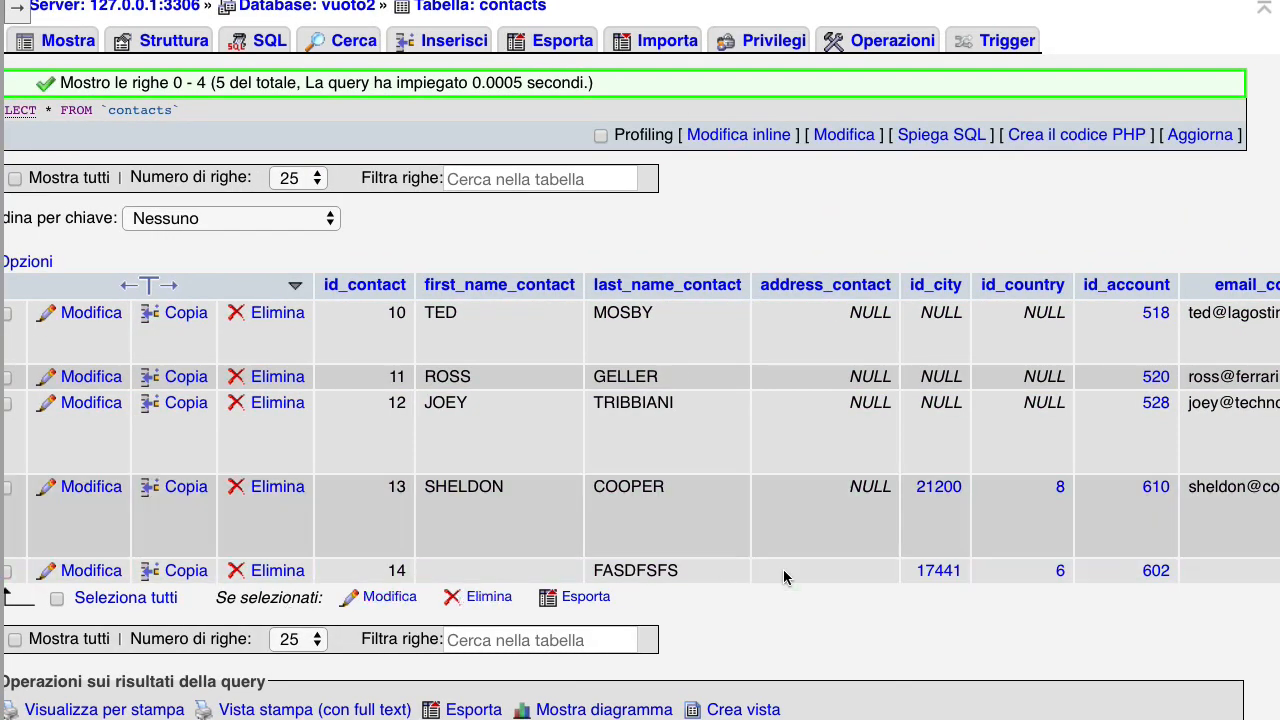
scroll(790, 568, right, 10)
scroll(821, 575, right, 3)
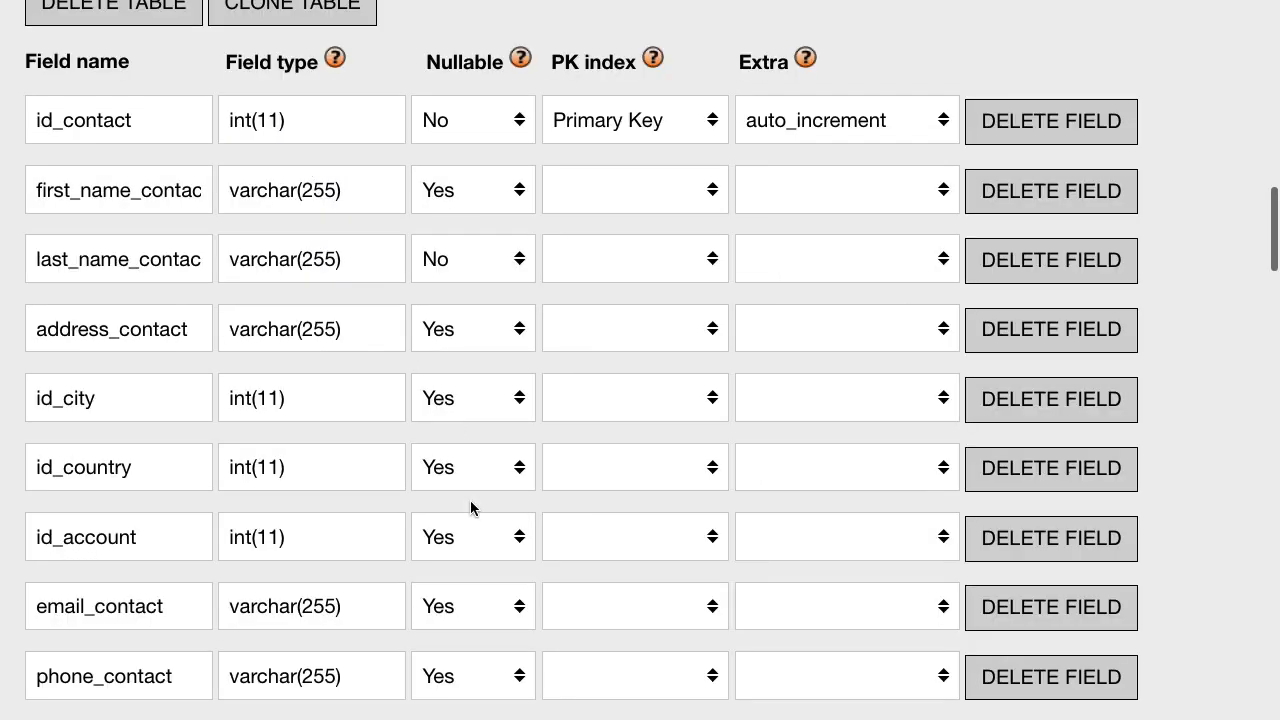
- Set $null_checkbox to 1 in the DaDaBIK configuration file
scroll(471, 509, down, 5)
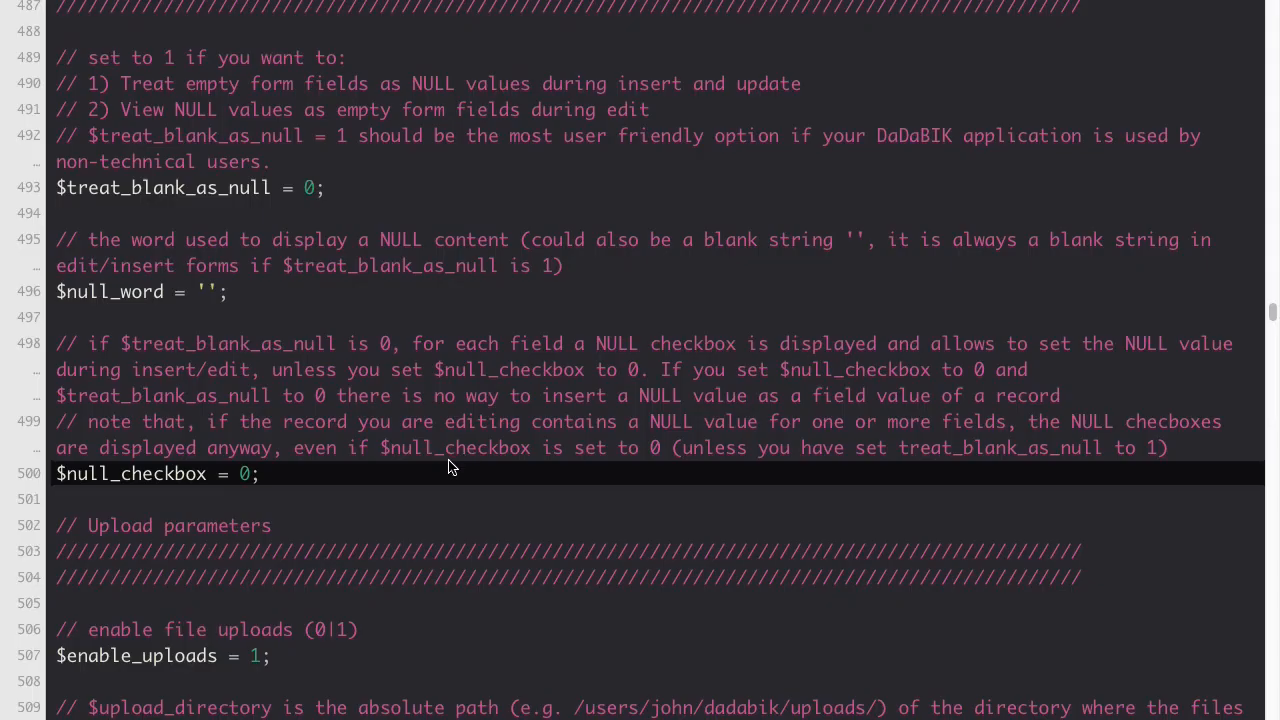
click(435, 472)
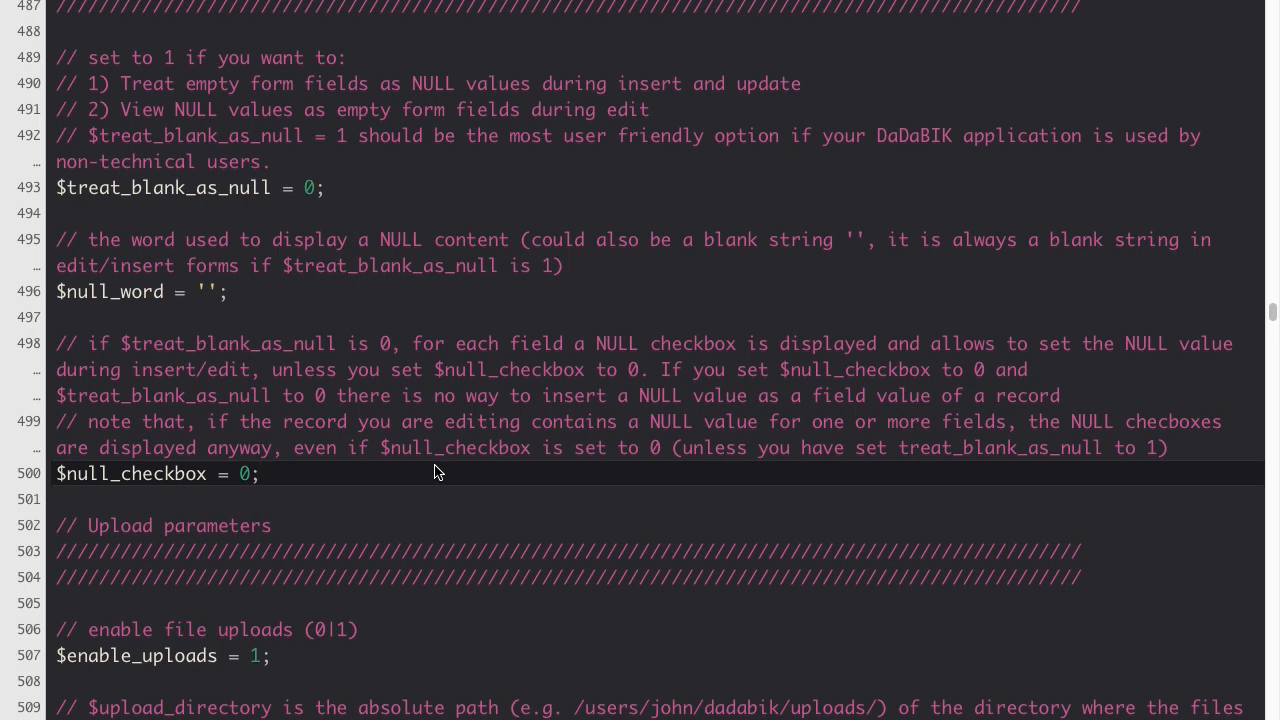
key(Left)
key(BackSpace)
text(1)
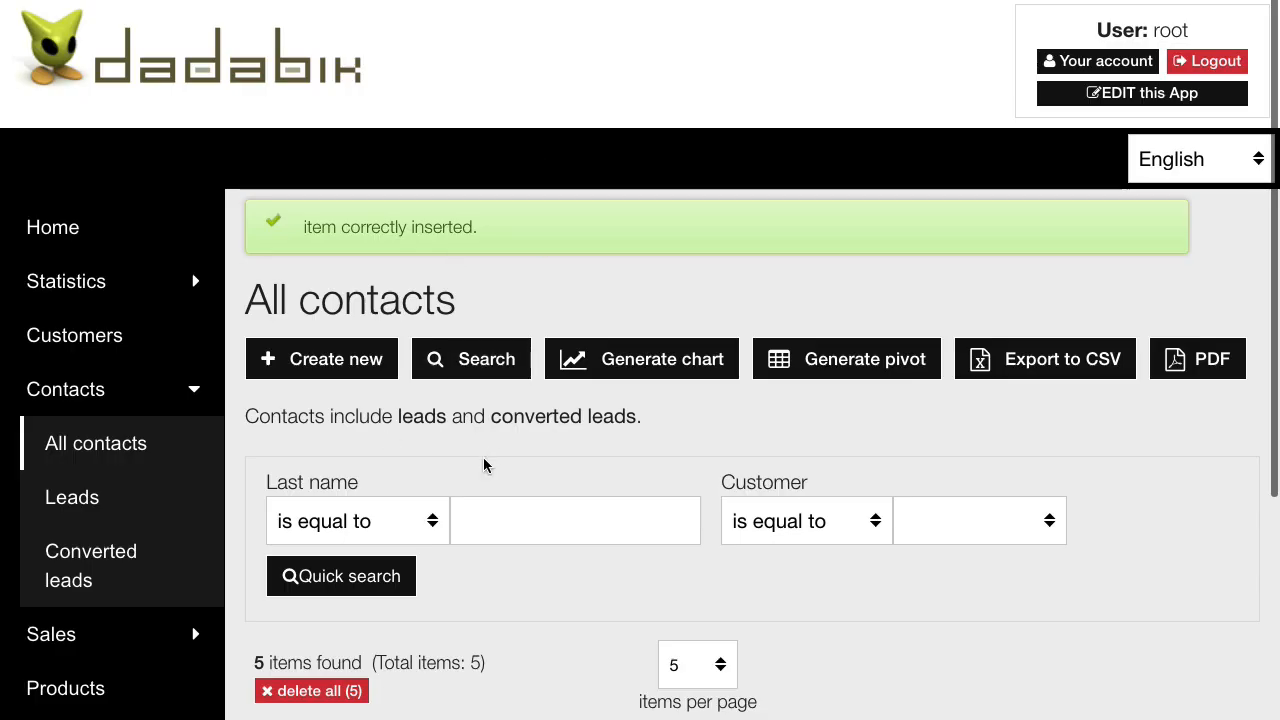
- Open a new contact form from All contacts and review the NULL checkboxes beside its fields
scroll(484, 460, down, 1)
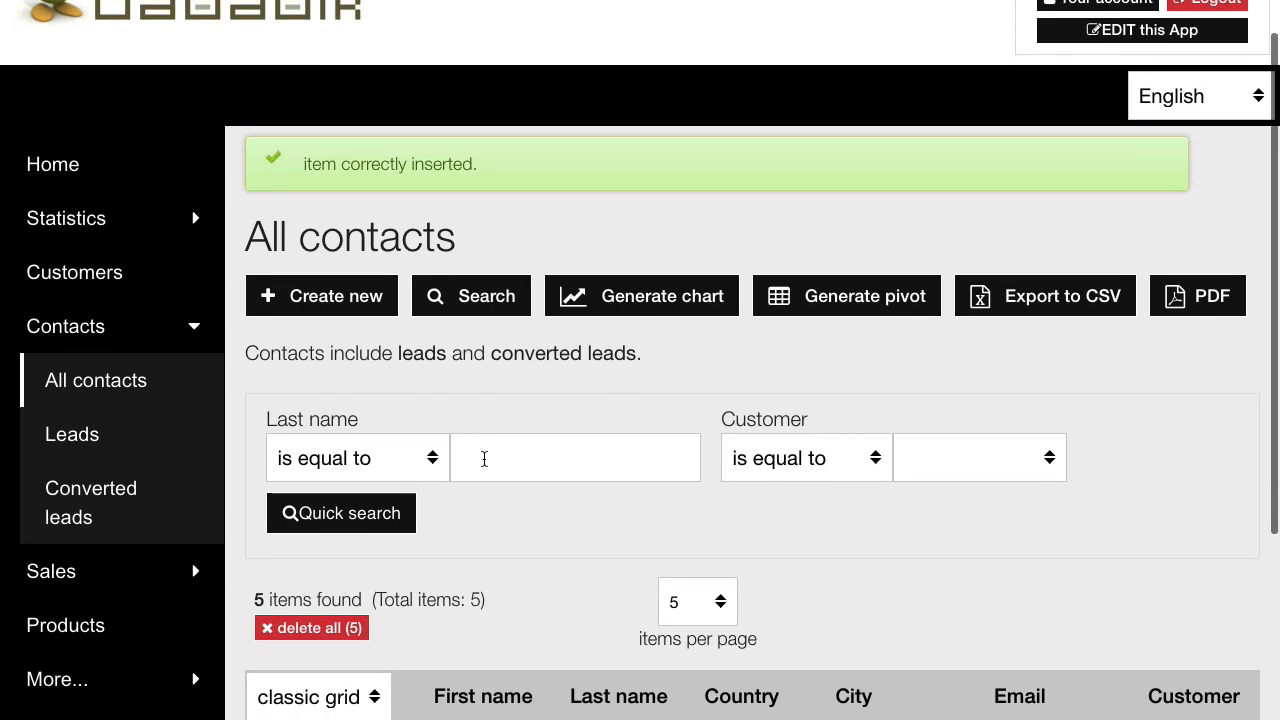
click(300, 293)
scroll(660, 451, down, 1)
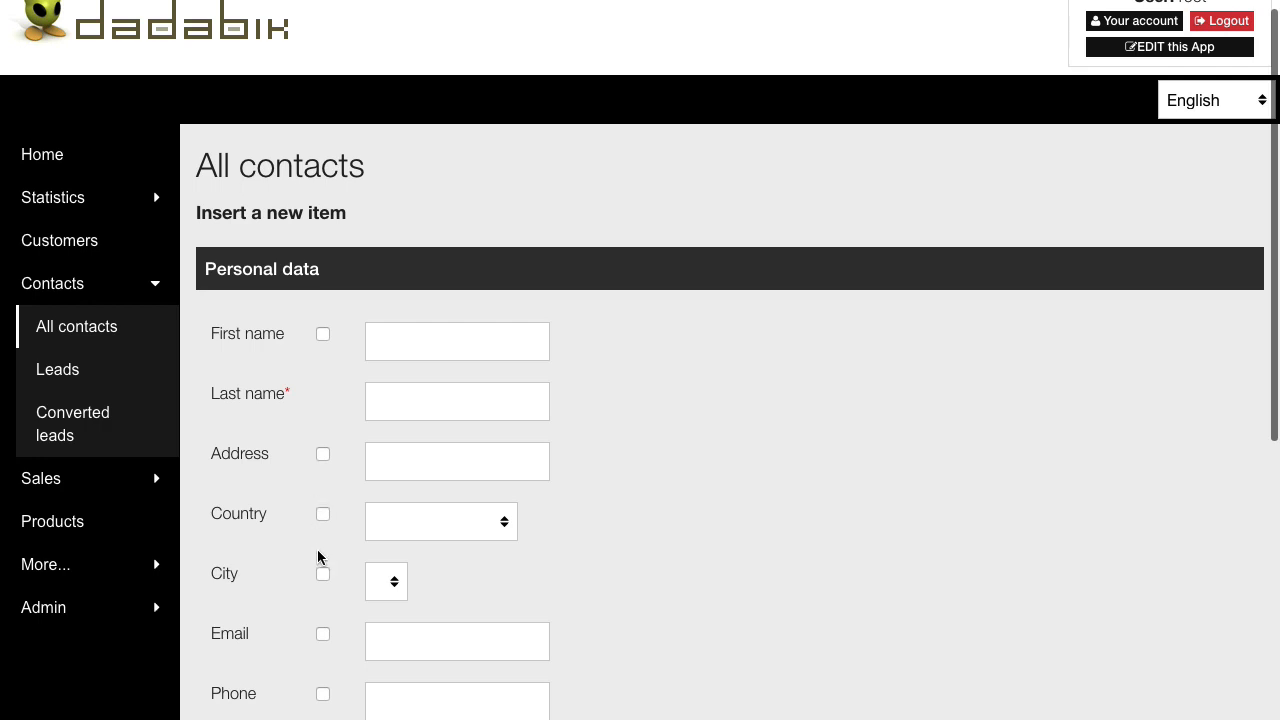
mouse_move(746, 466)
scroll(807, 642, down, 7)
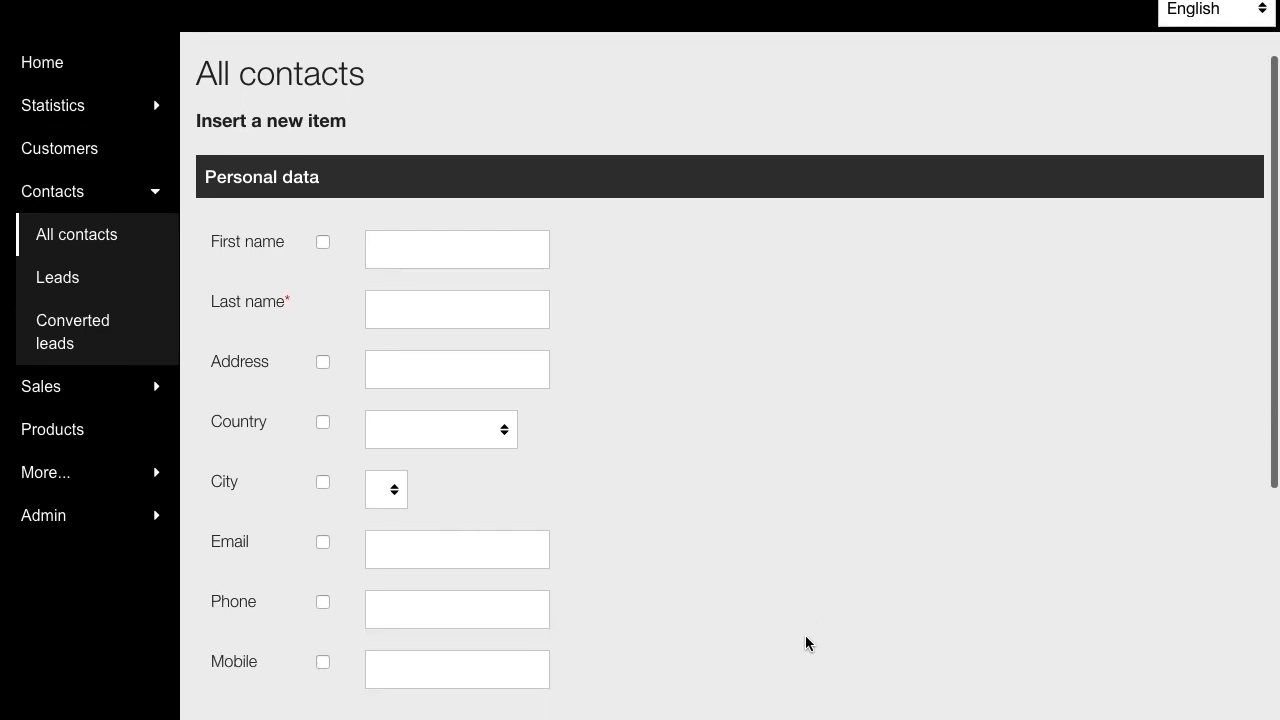
- Mark the Notes field as NULL in the new contact form
scroll(807, 642, down, 1)
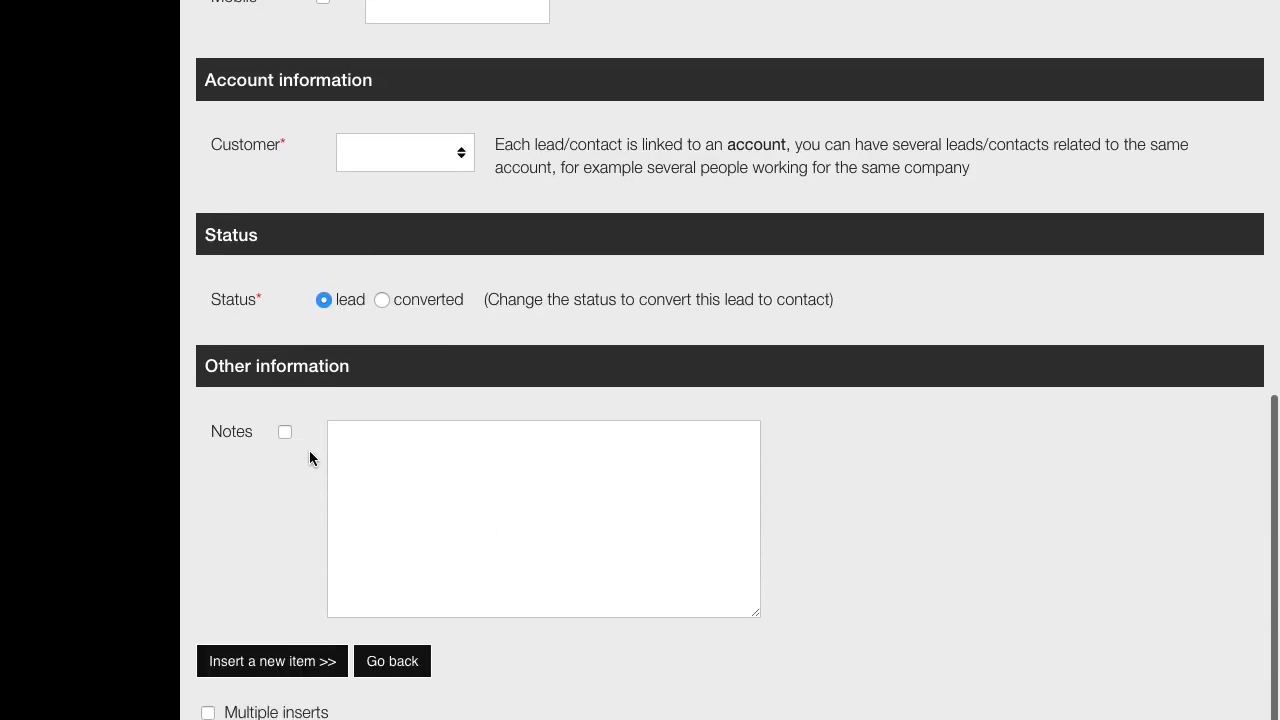
click(388, 438)
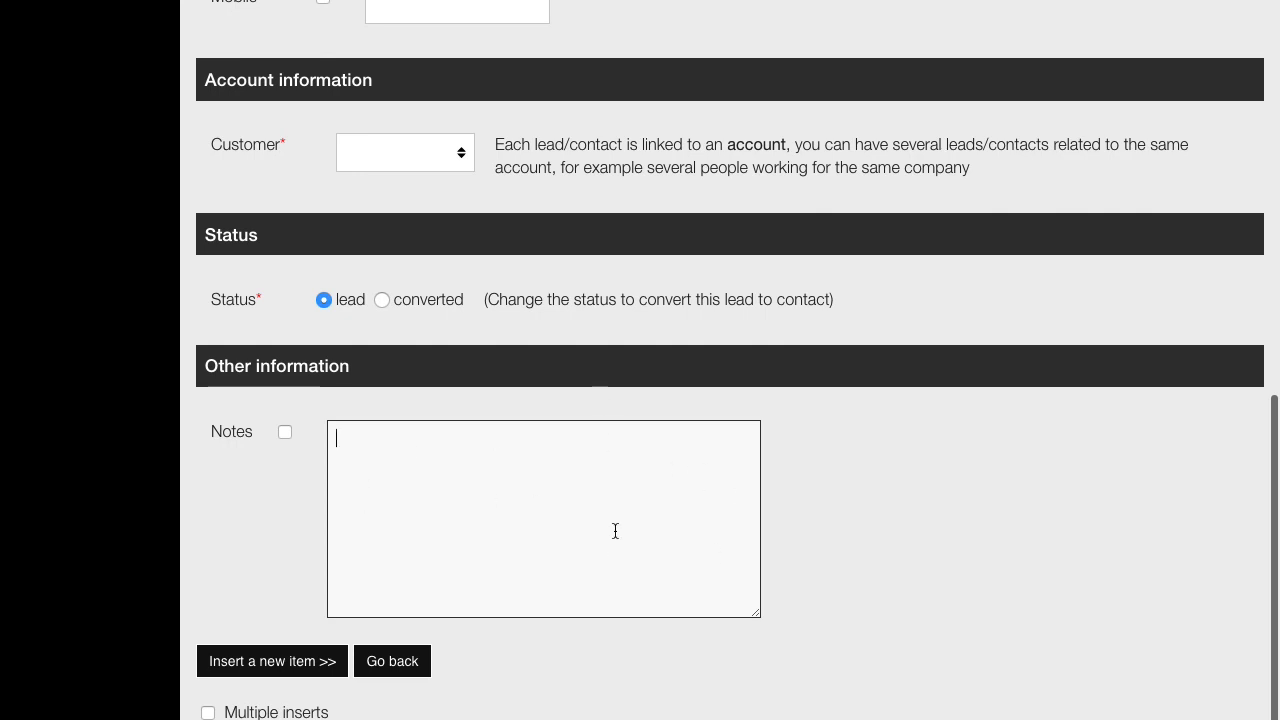
click(285, 433)
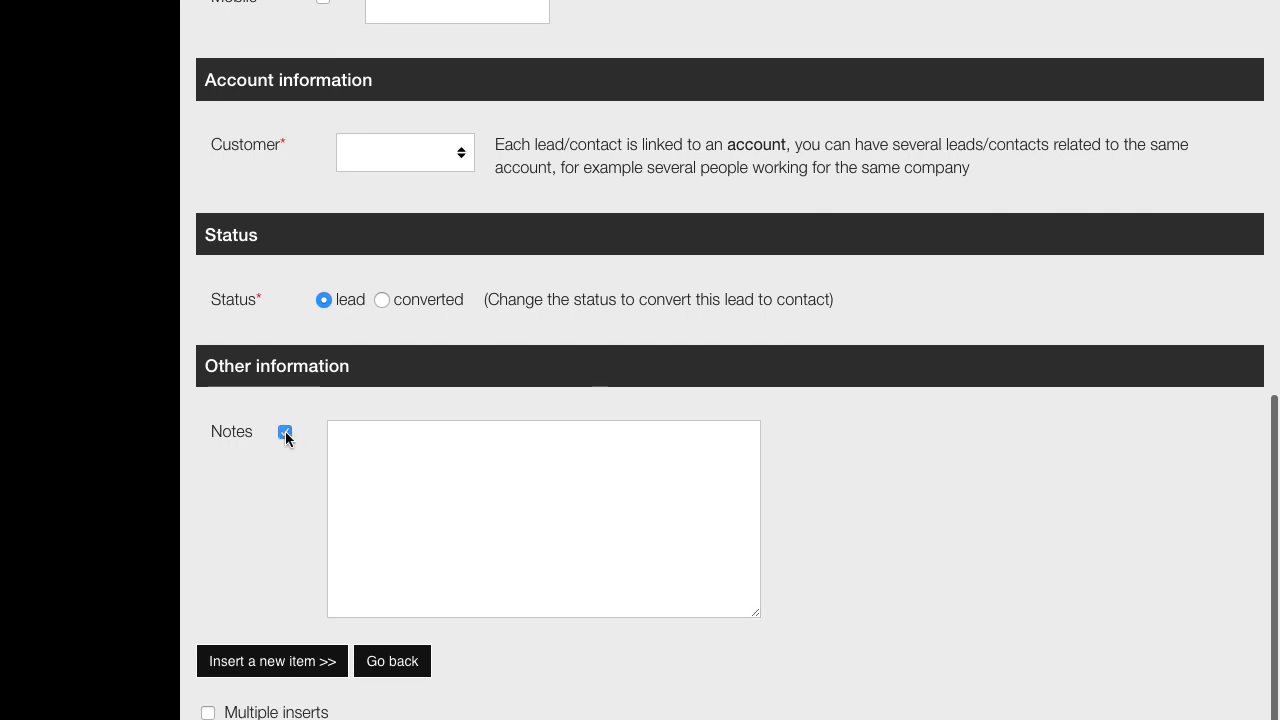
- Enter "fasdfdsfdsfda" as the new contact's last name
scroll(723, 563, up, 8)
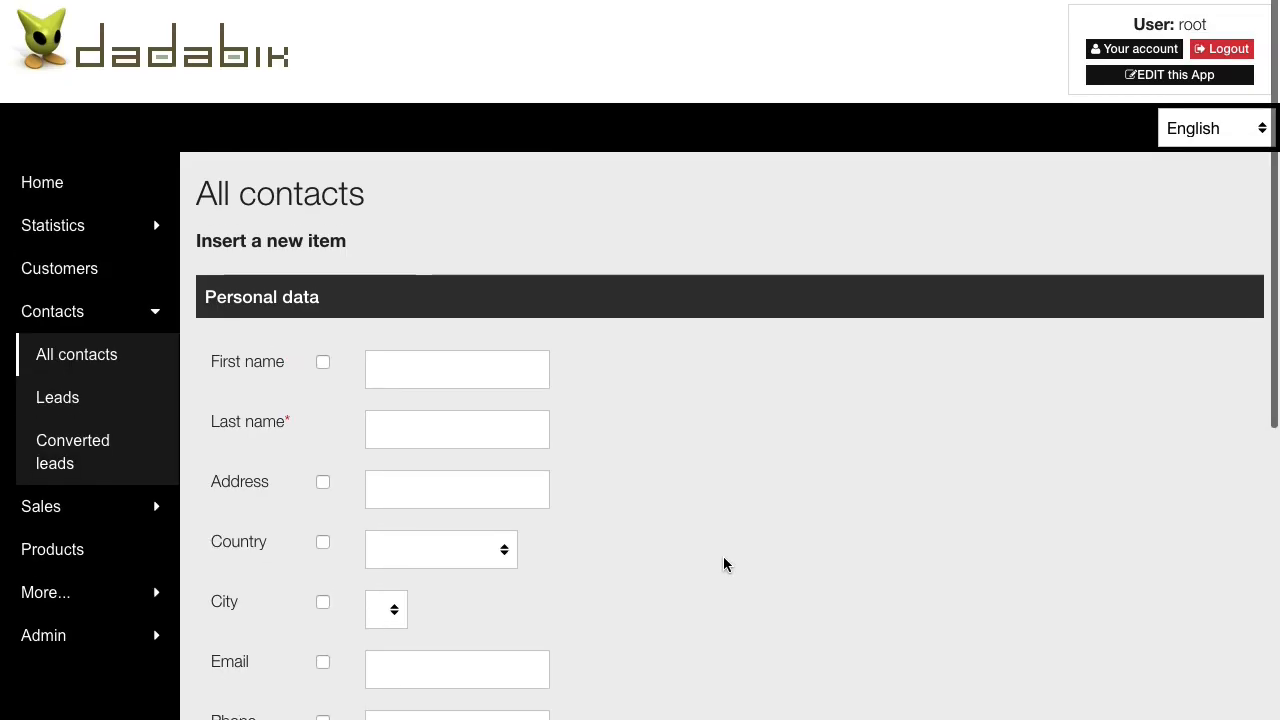
scroll(723, 565, down, 1)
click(431, 364)
text(fasdfdsfdsfda)
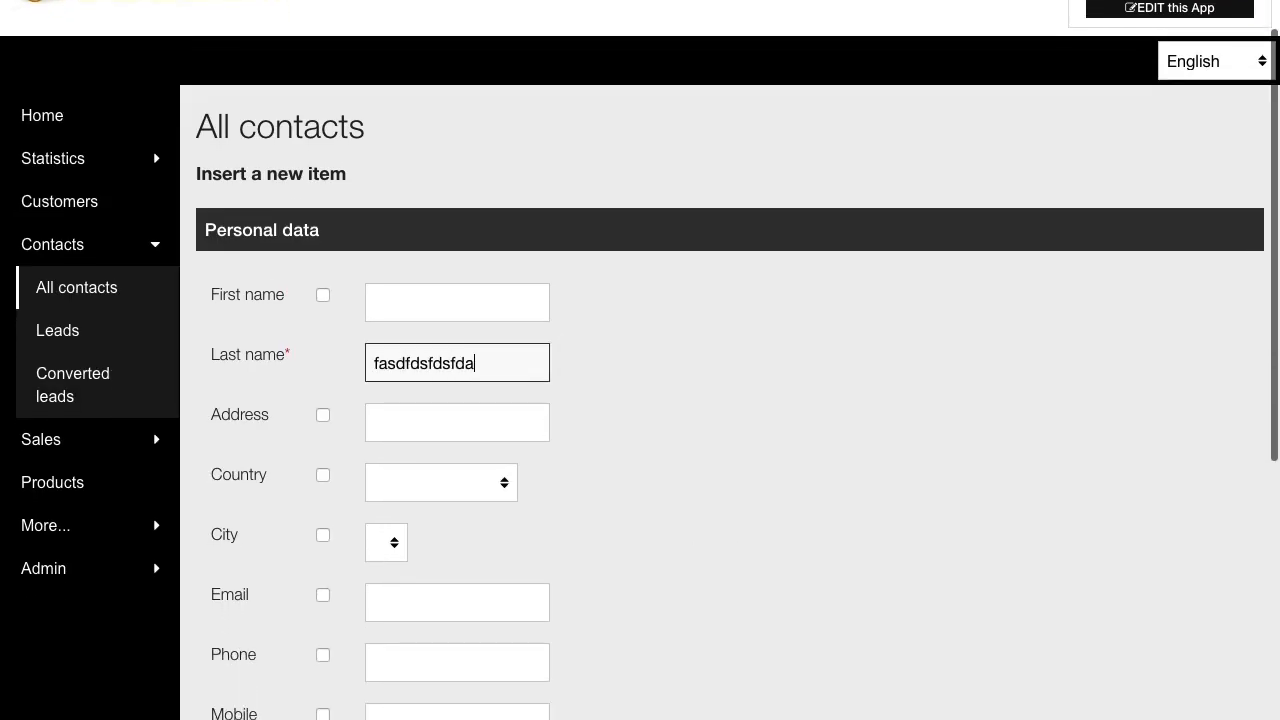
- Set the new contact's country to Canada and city to Lachine
scroll(477, 526, down, 2)
click(409, 346)
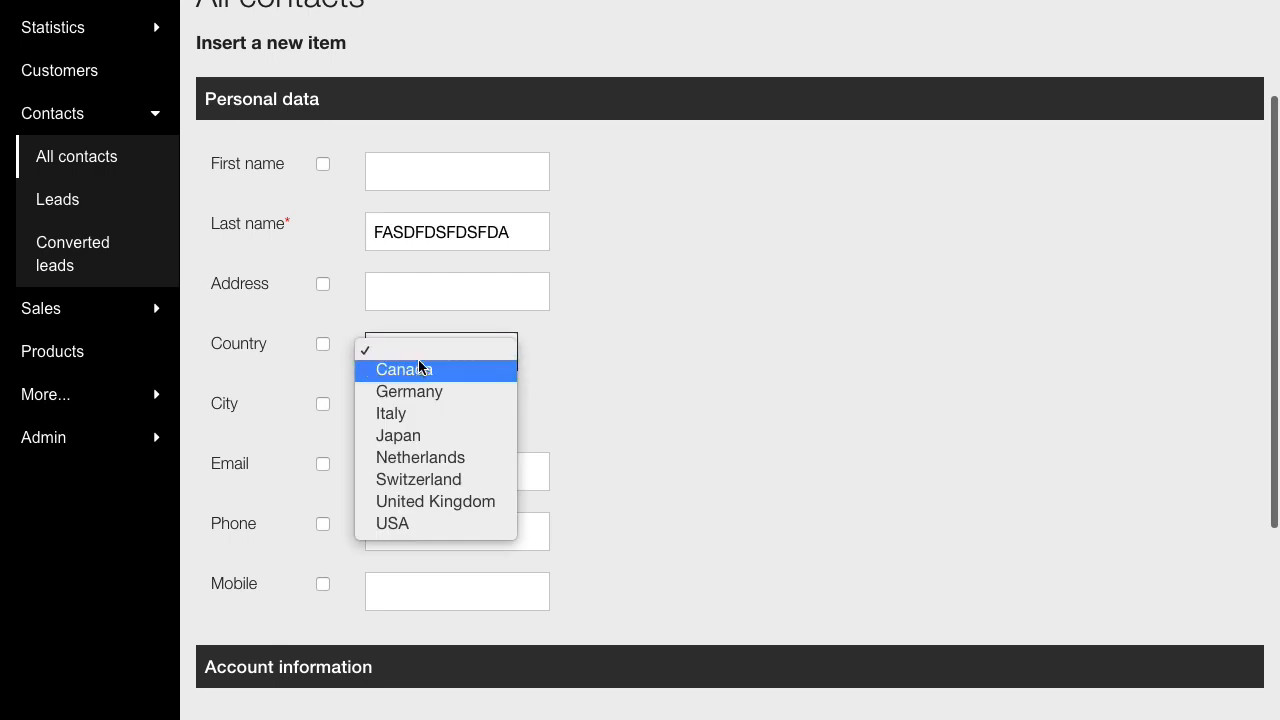
click(419, 368)
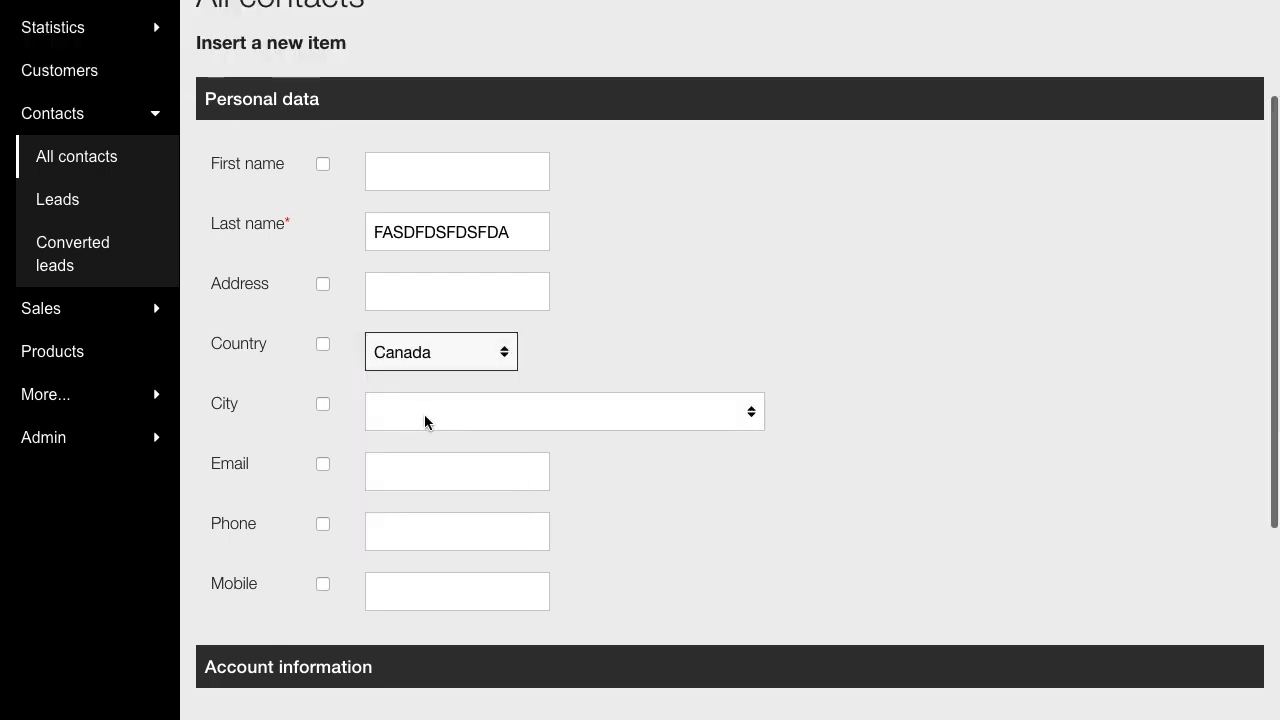
click(425, 421)
click(443, 503)
scroll(640, 538, down, 3)
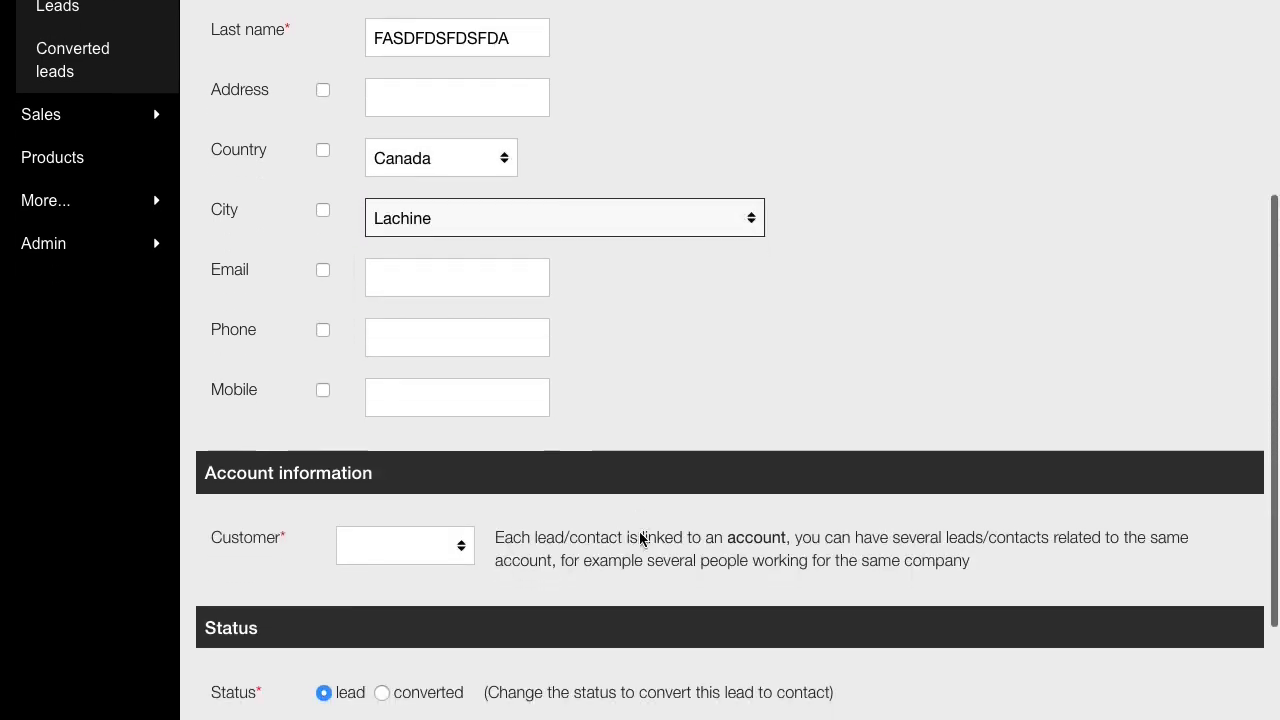
- Assign the new contact to the customer Panini Comics and insert the record
scroll(640, 540, down, 2)
click(410, 462)
click(395, 568)
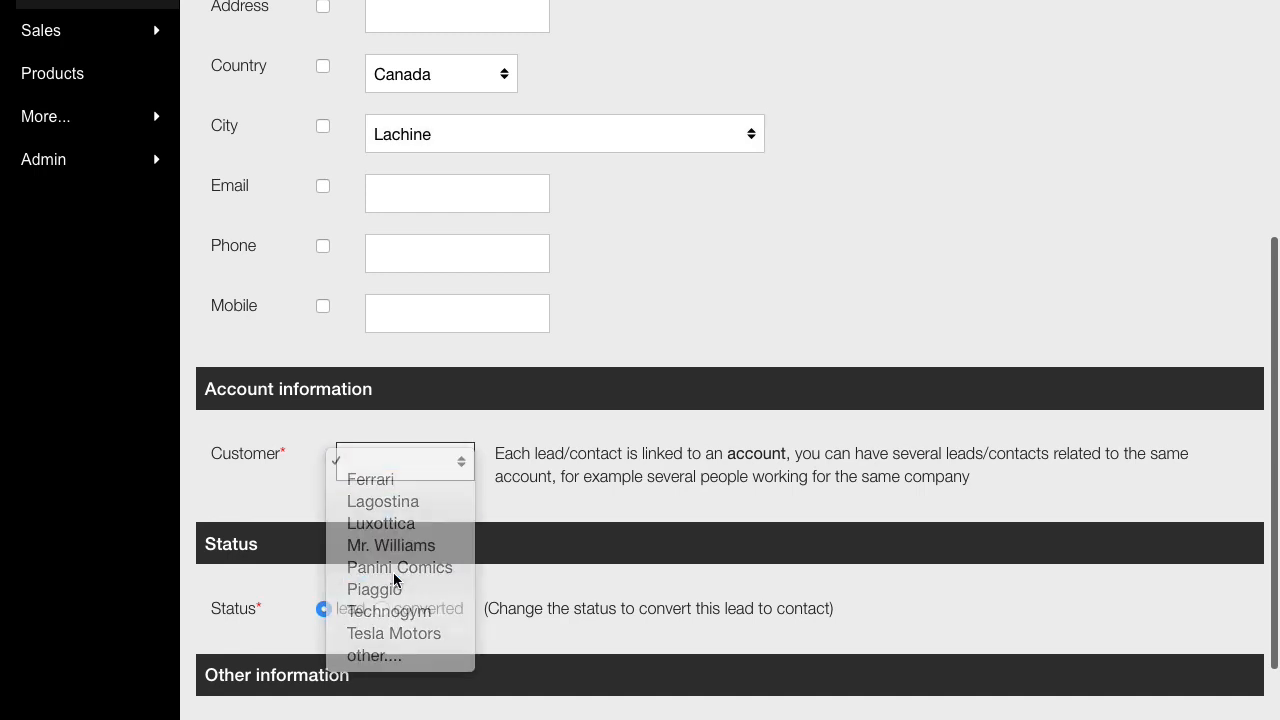
scroll(496, 590, down, 5)
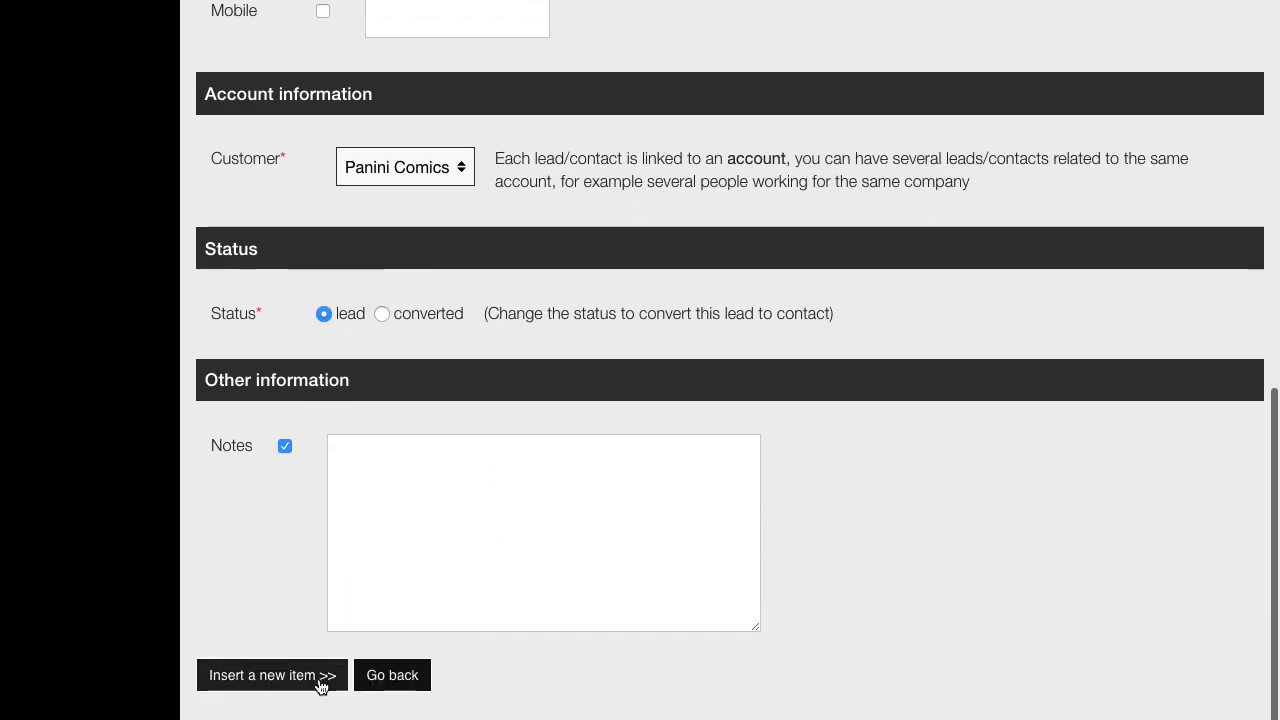
click(314, 677)
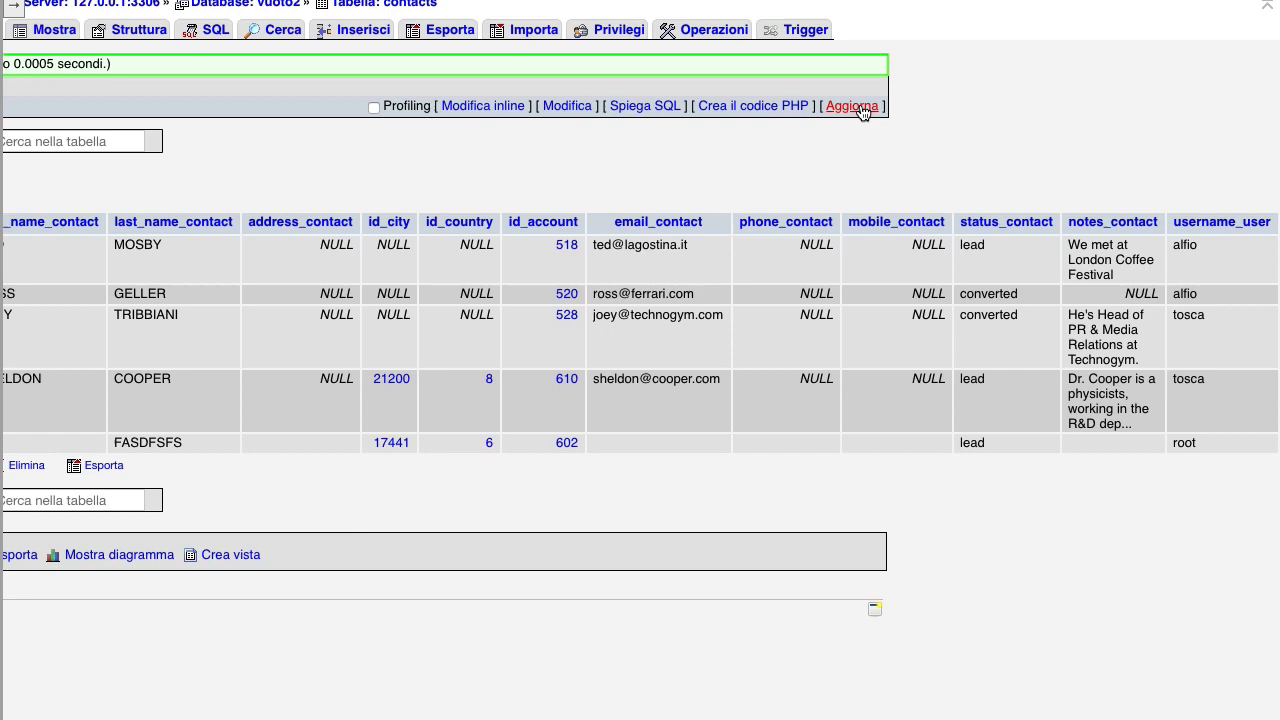
- Refresh the contacts table in phpMyAdmin and examine the new record's column values, including notes_contact
click(860, 107)
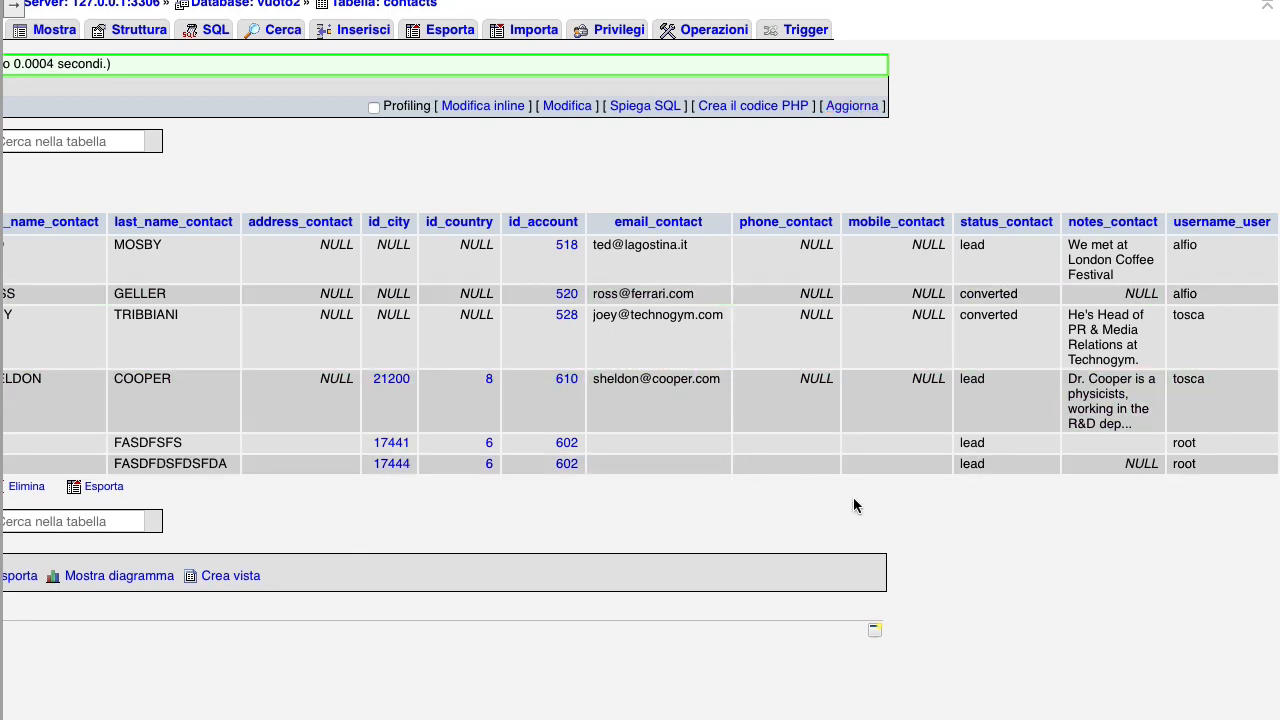
scroll(925, 505, left, 3)
scroll(925, 510, left, 4)
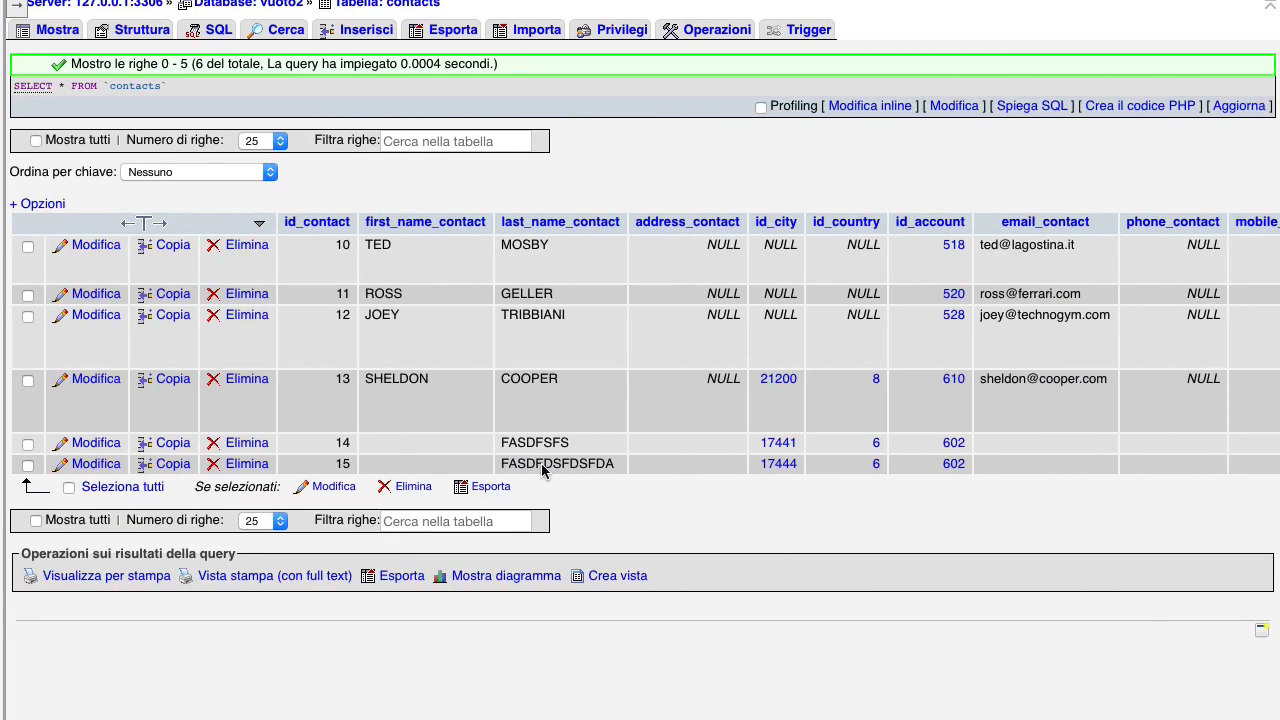
scroll(745, 488, right, 7)
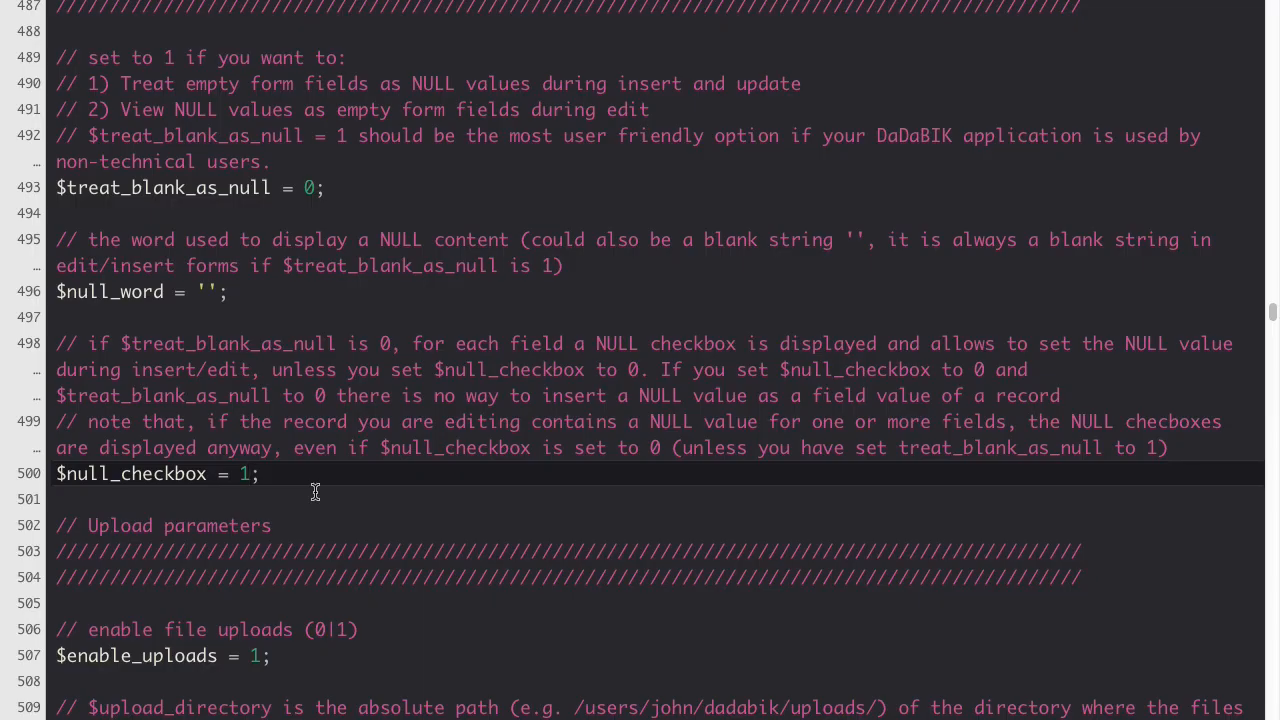
- Set $null_checkbox to 0 and $treat_blank_as_null to 1 in the DaDaBIK configuration file
key(BackSpace)
text(0)
click(314, 189)
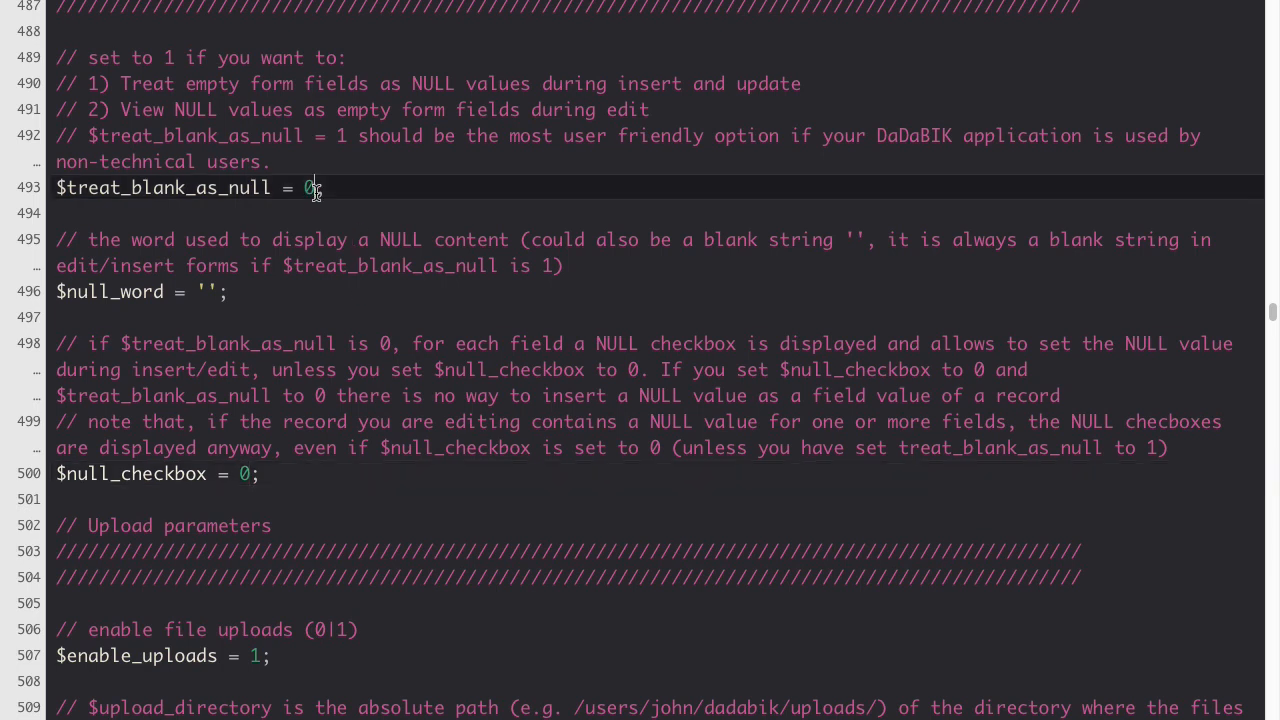
key(BackSpace)
text(1)
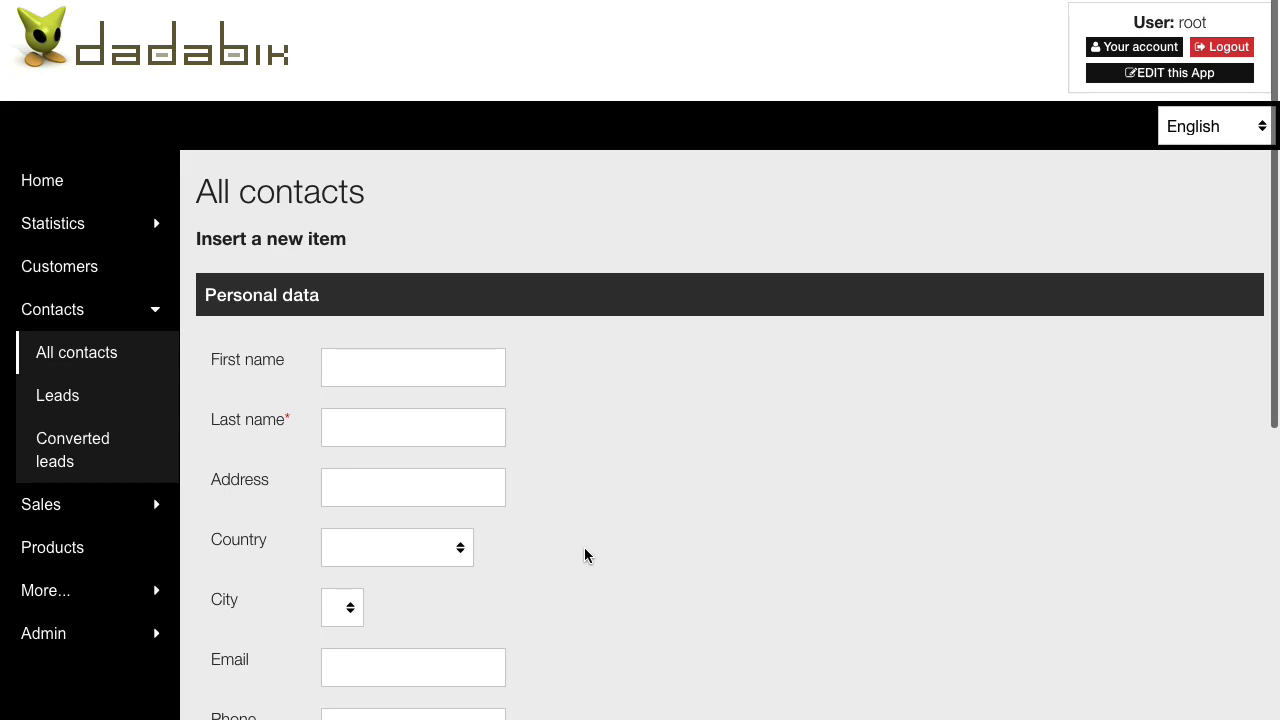
- Review the fields of the new contact form in DaDaBIK, including the empty Notes field and the Country choices
scroll(578, 550, down, 8)
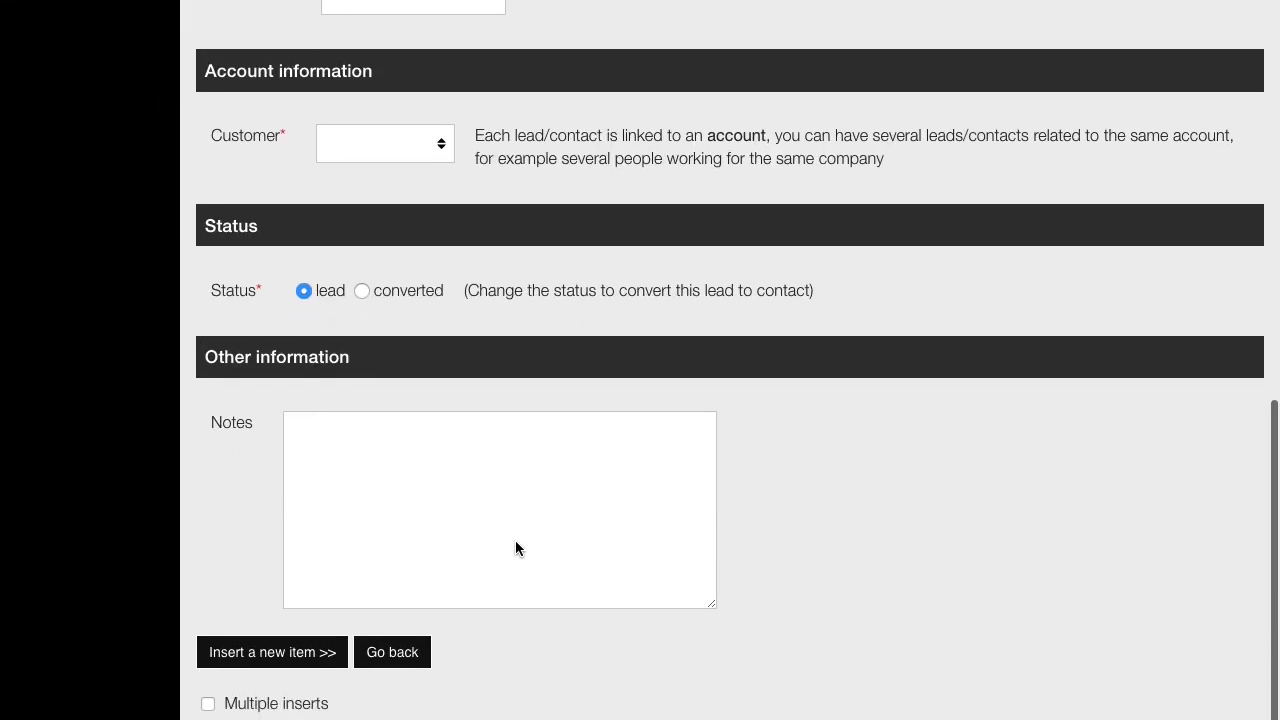
click(410, 470)
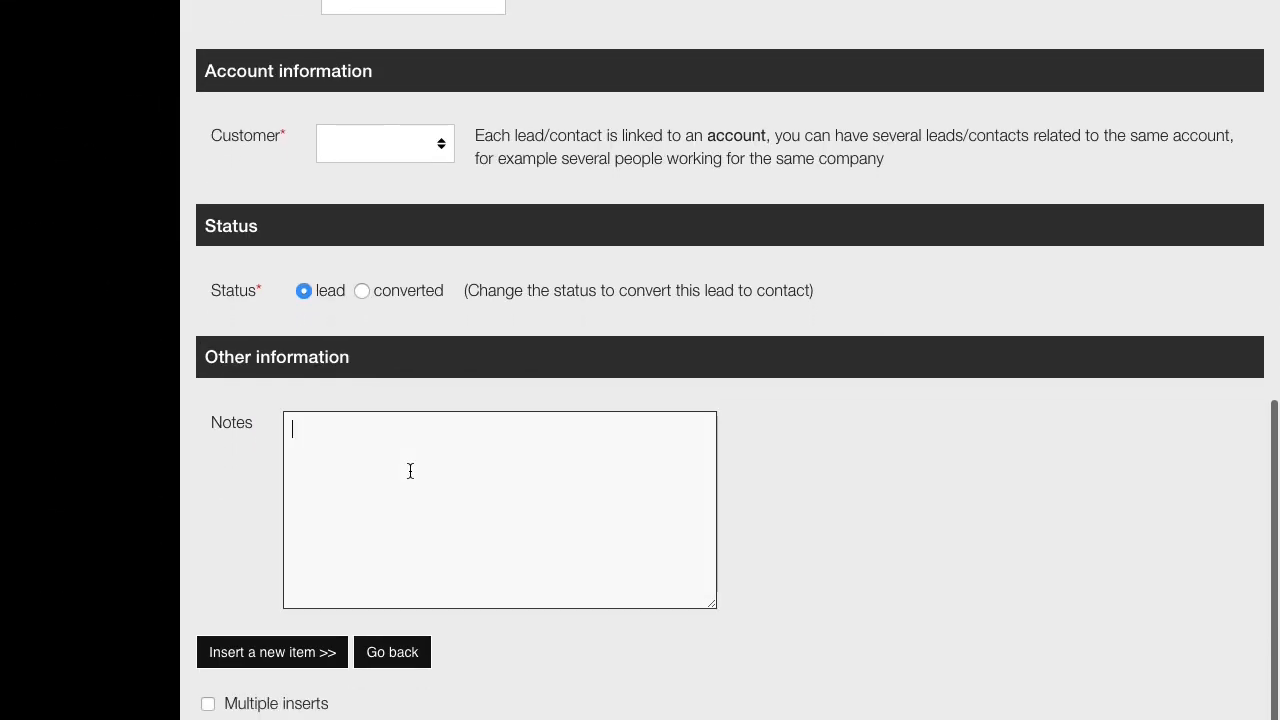
click(477, 515)
scroll(745, 469, up, 8)
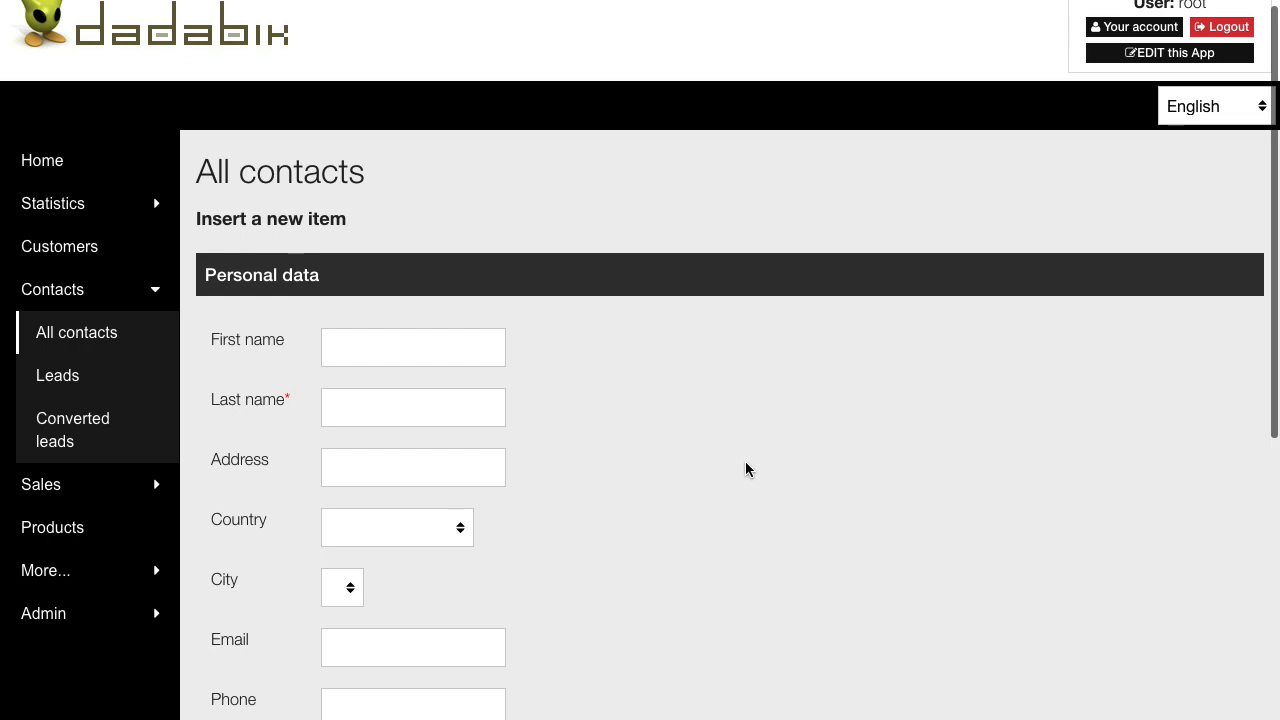
scroll(754, 490, down, 1)
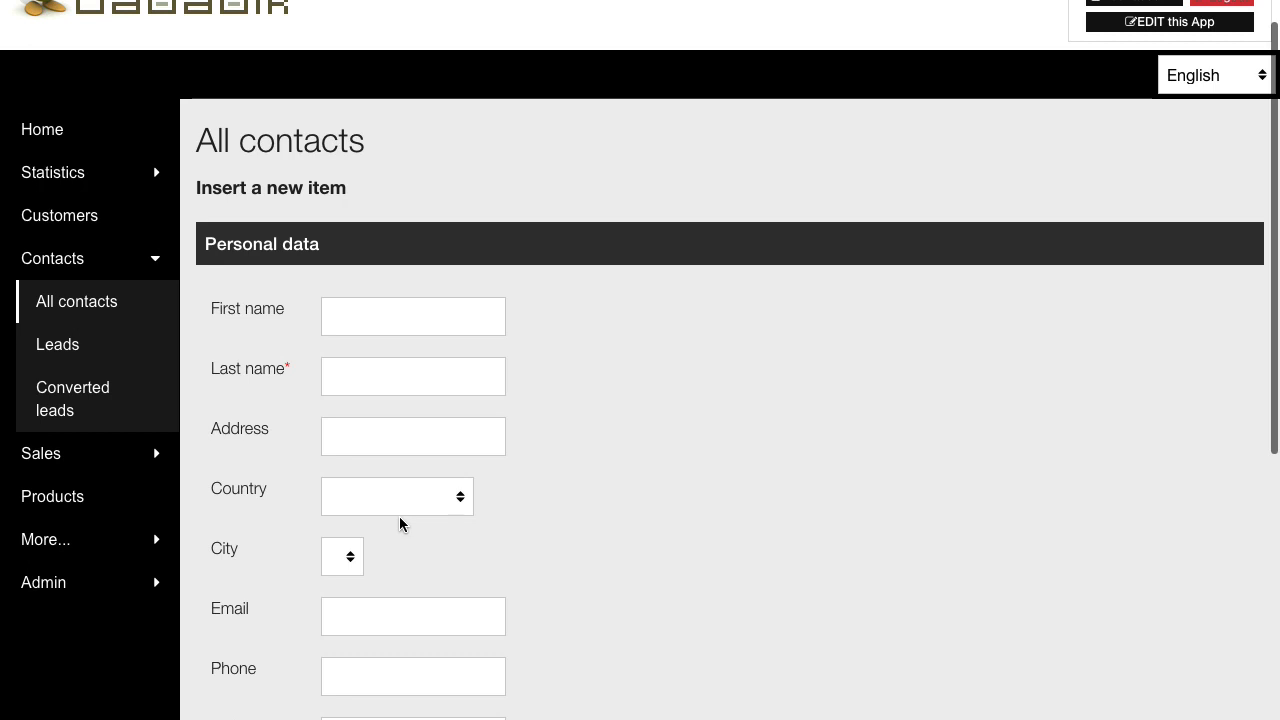
click(425, 500)
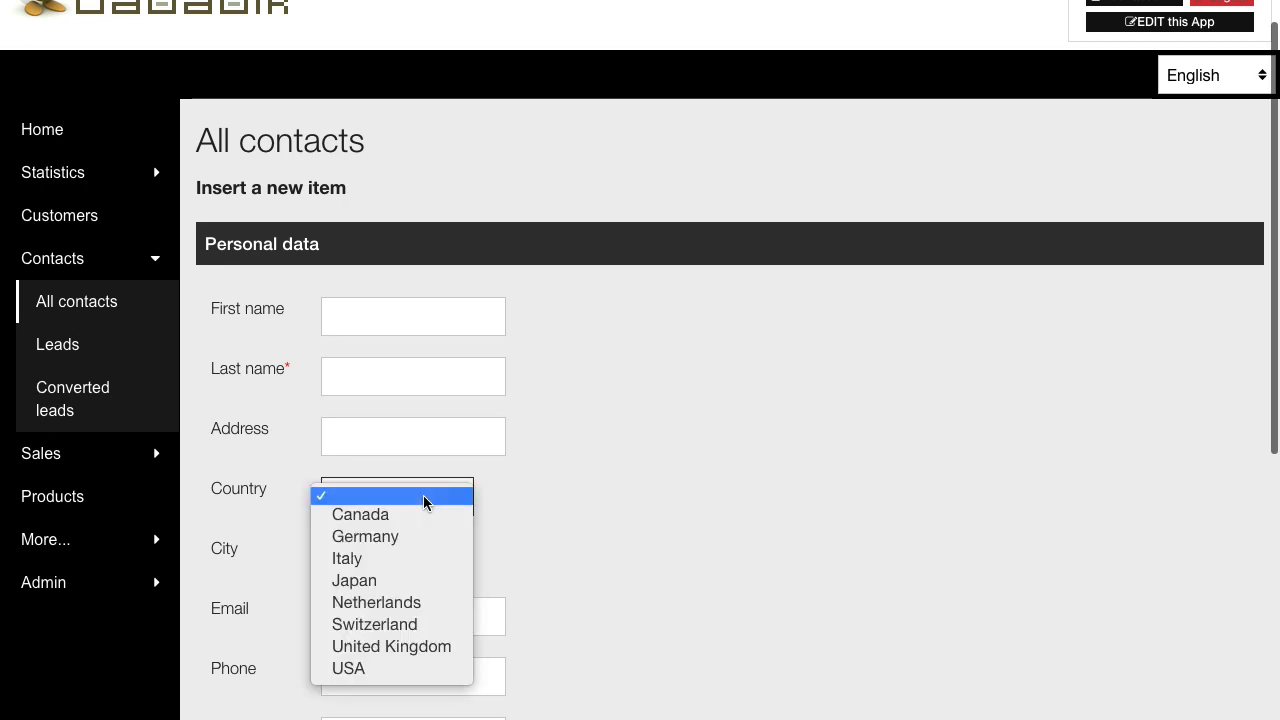
click(578, 507)
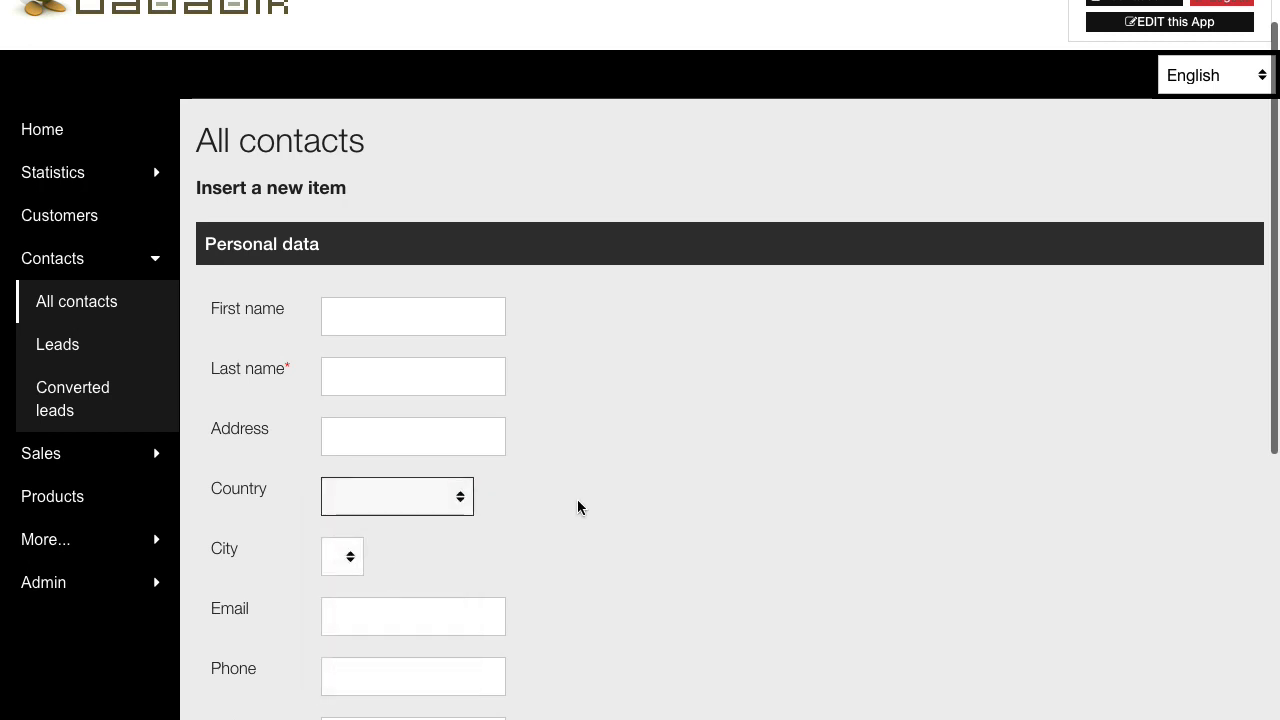
click(533, 503)
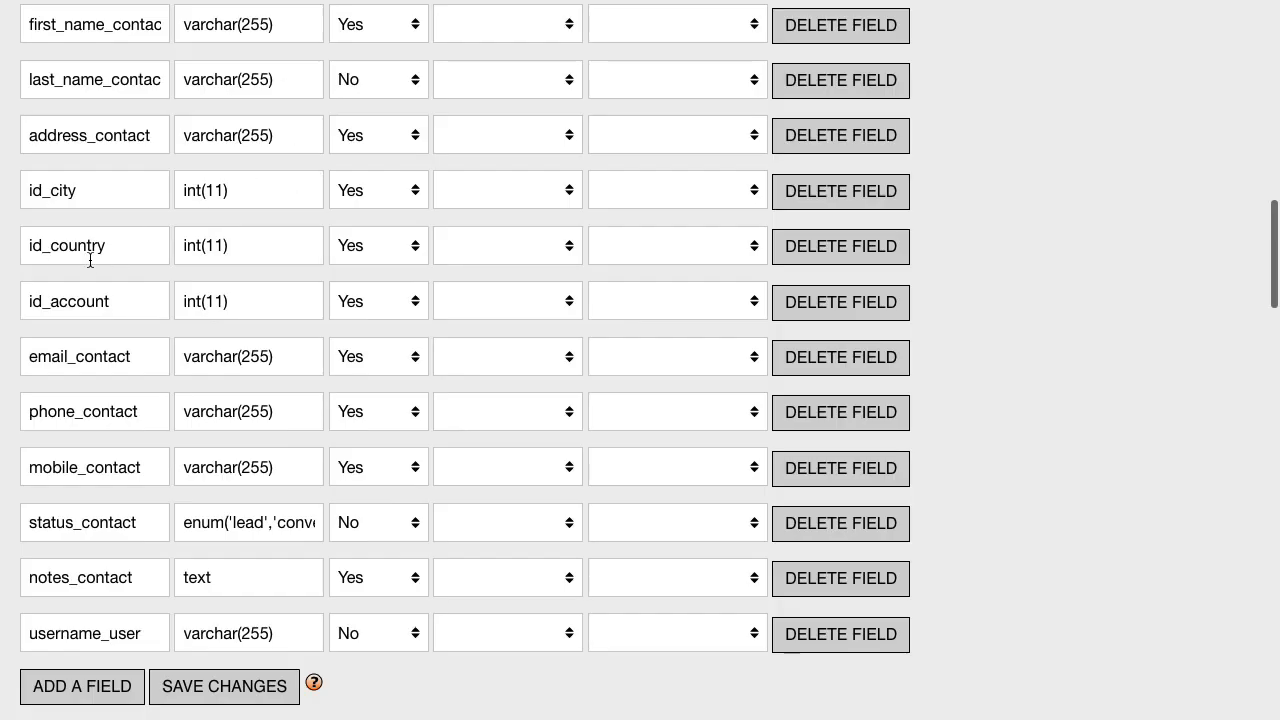
- Examine the Nullable settings of the contacts table's fields, and open the table's structure in phpMyAdmin
scroll(219, 284, up, 5)
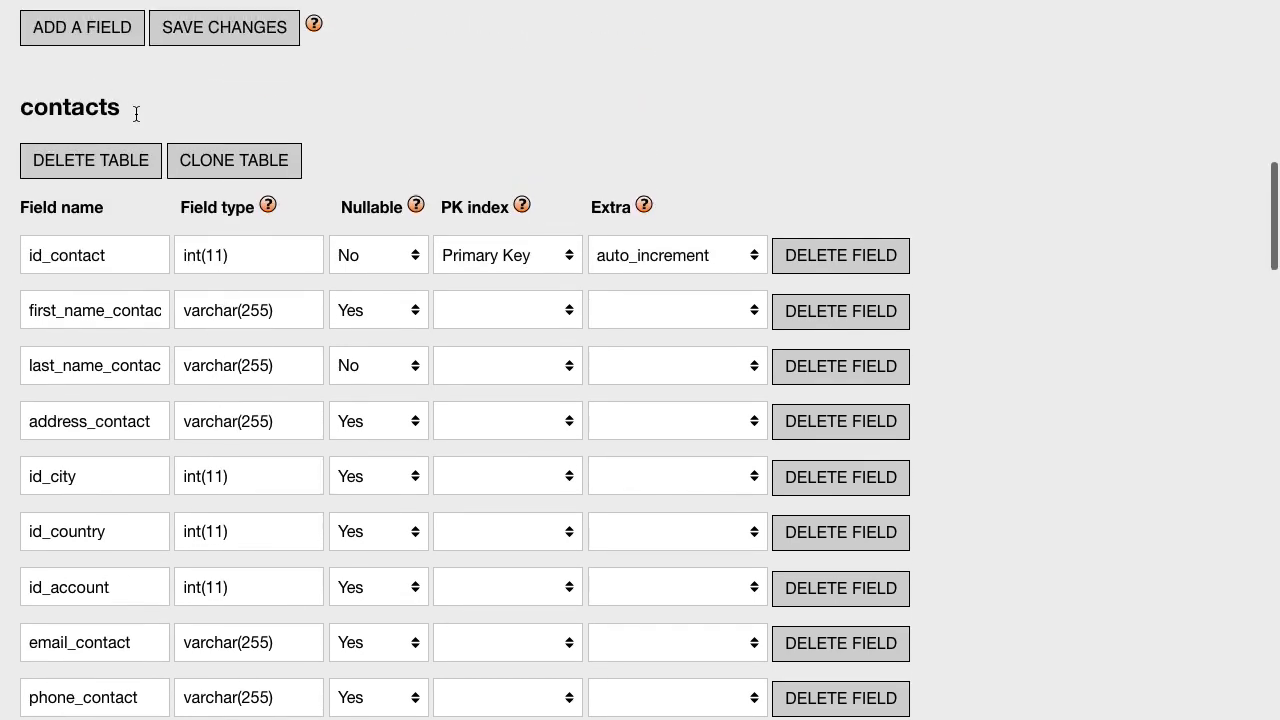
scroll(282, 534, down, 2)
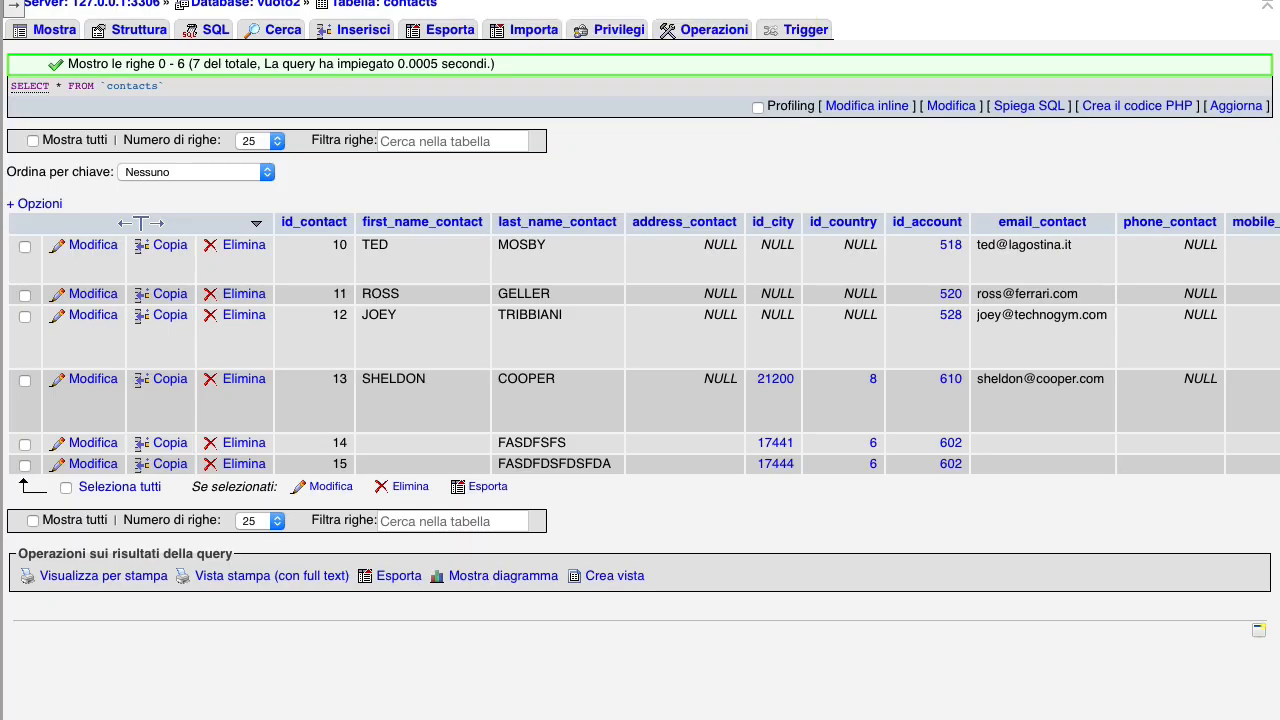
click(139, 29)
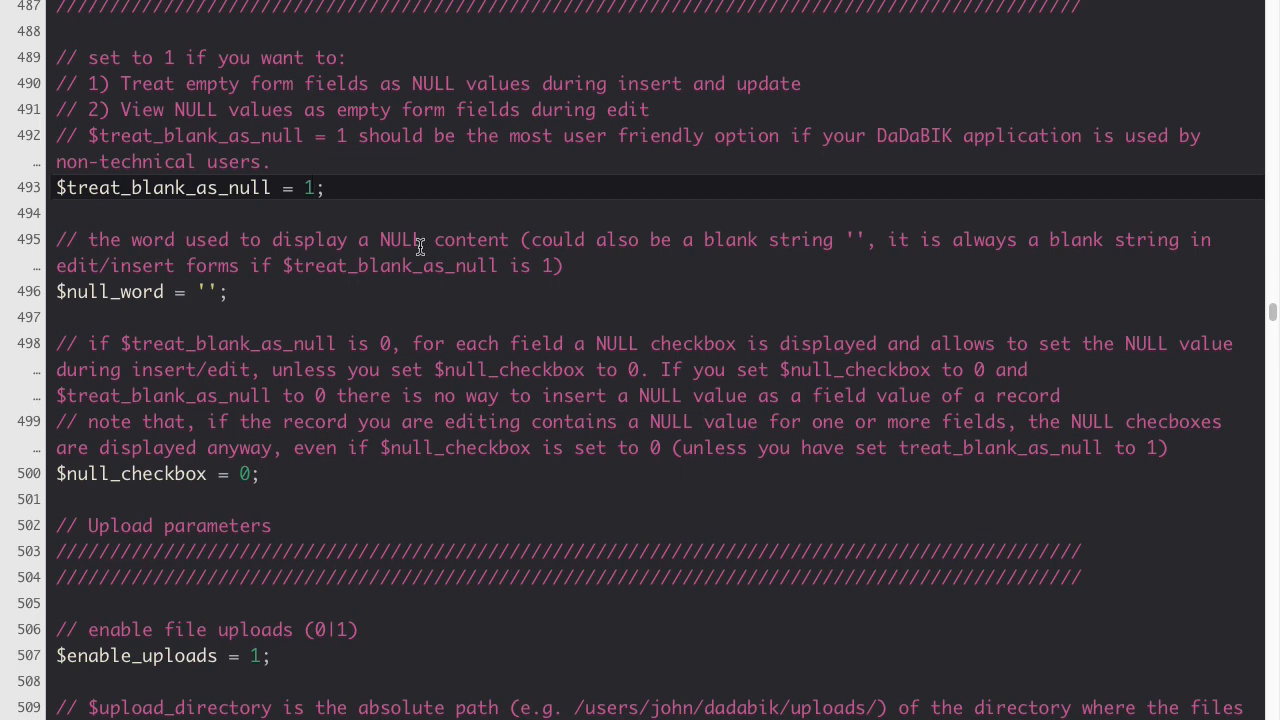
- Set $treat_blank_as_null to 0 in the DaDaBIK configuration file
key(BackSpace)
text(0)
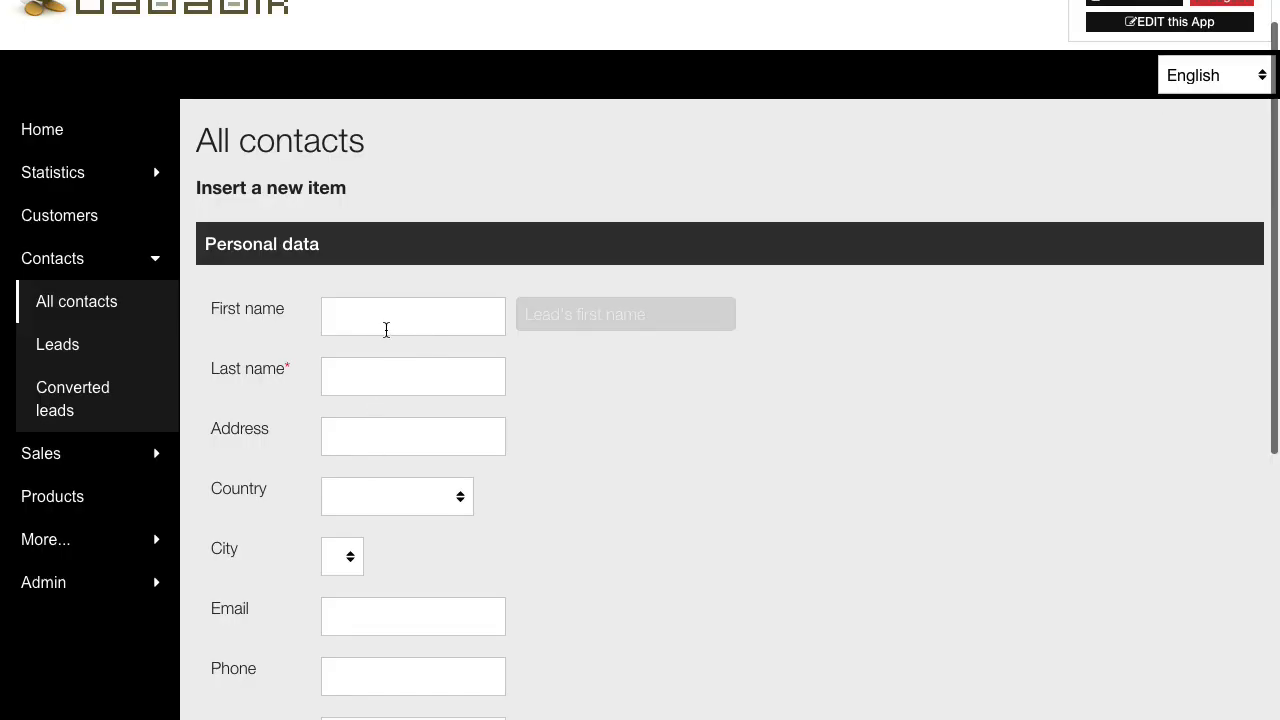
- Try to insert a contact with last name "dfafasd" and customer Ferrari, leaving Country, City and the other optional fields blank
click(378, 374)
text(dfafasd)
scroll(618, 466, down, 1)
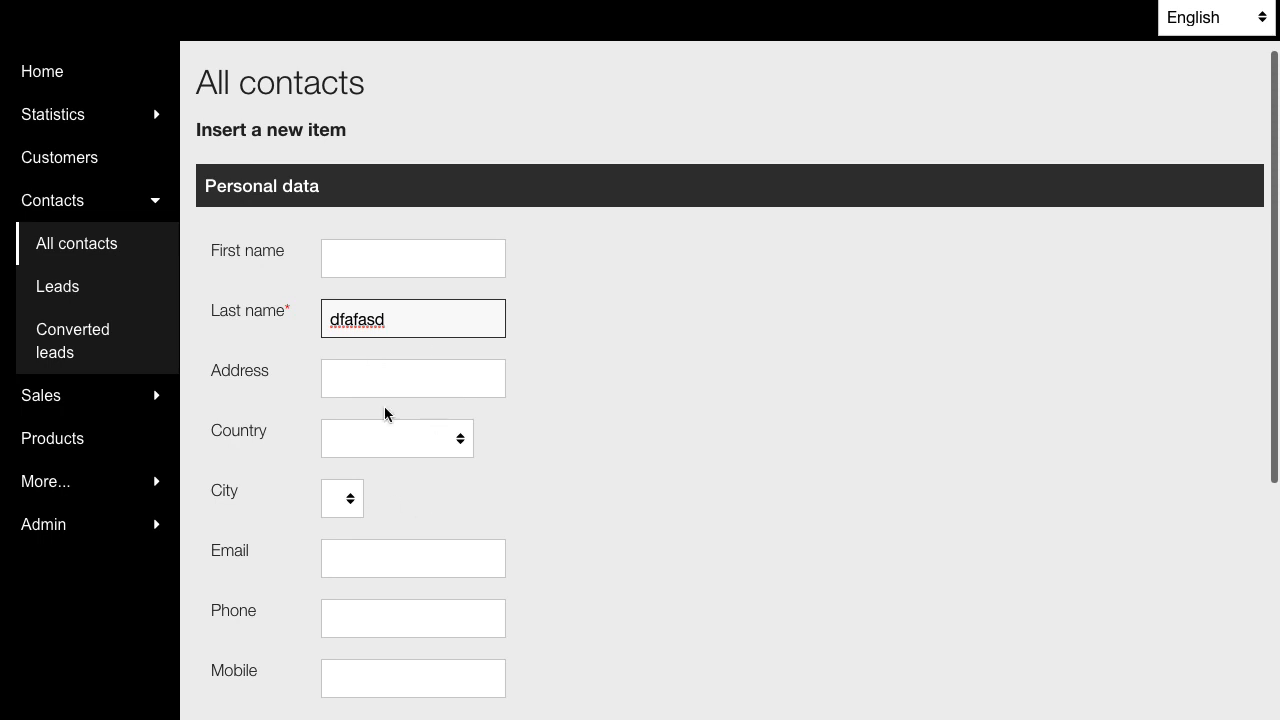
scroll(656, 520, down, 2)
scroll(656, 520, down, 4)
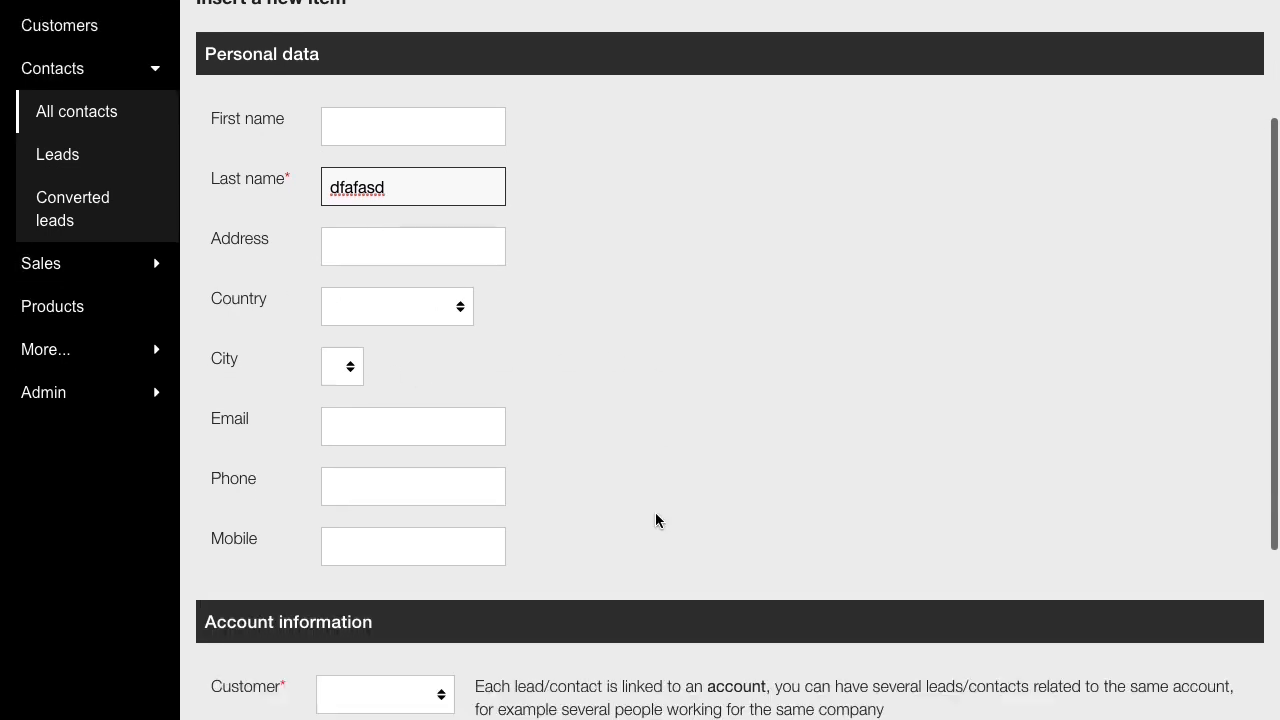
click(403, 537)
click(392, 566)
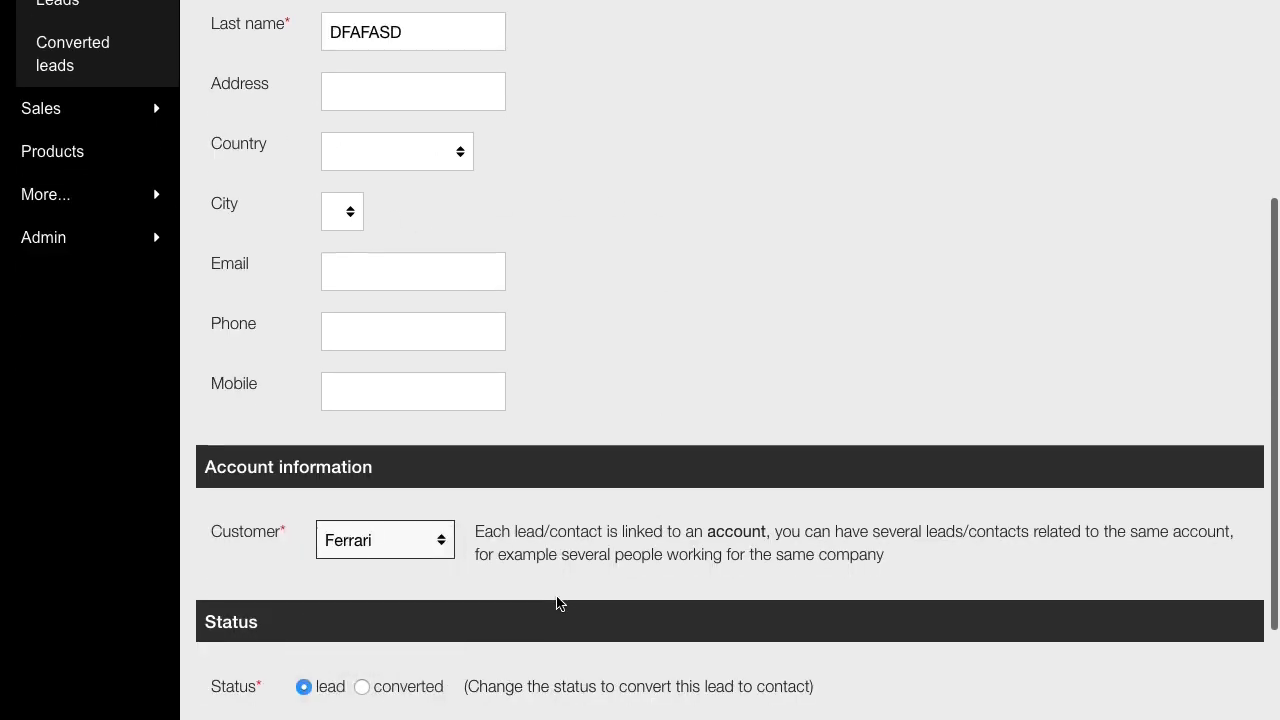
scroll(557, 600, down, 7)
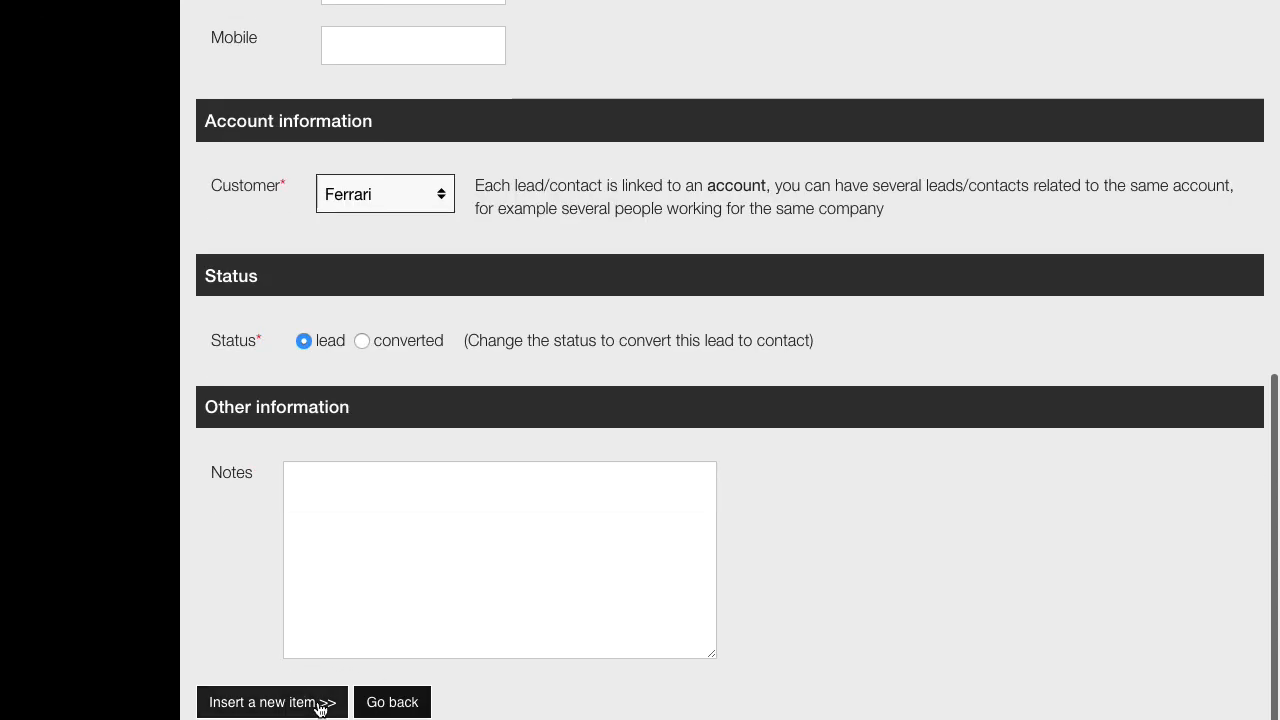
click(243, 701)
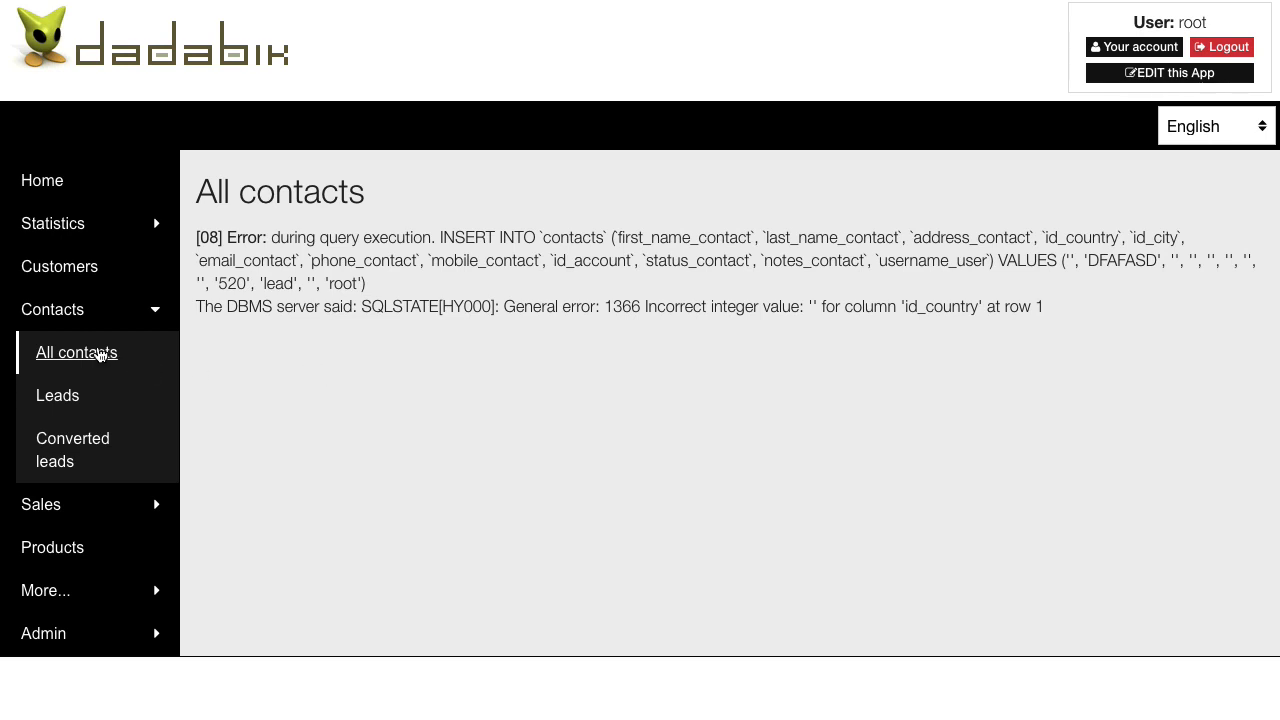
- Open the search form for All contacts and examine the First name operators for null and empty values
click(100, 355)
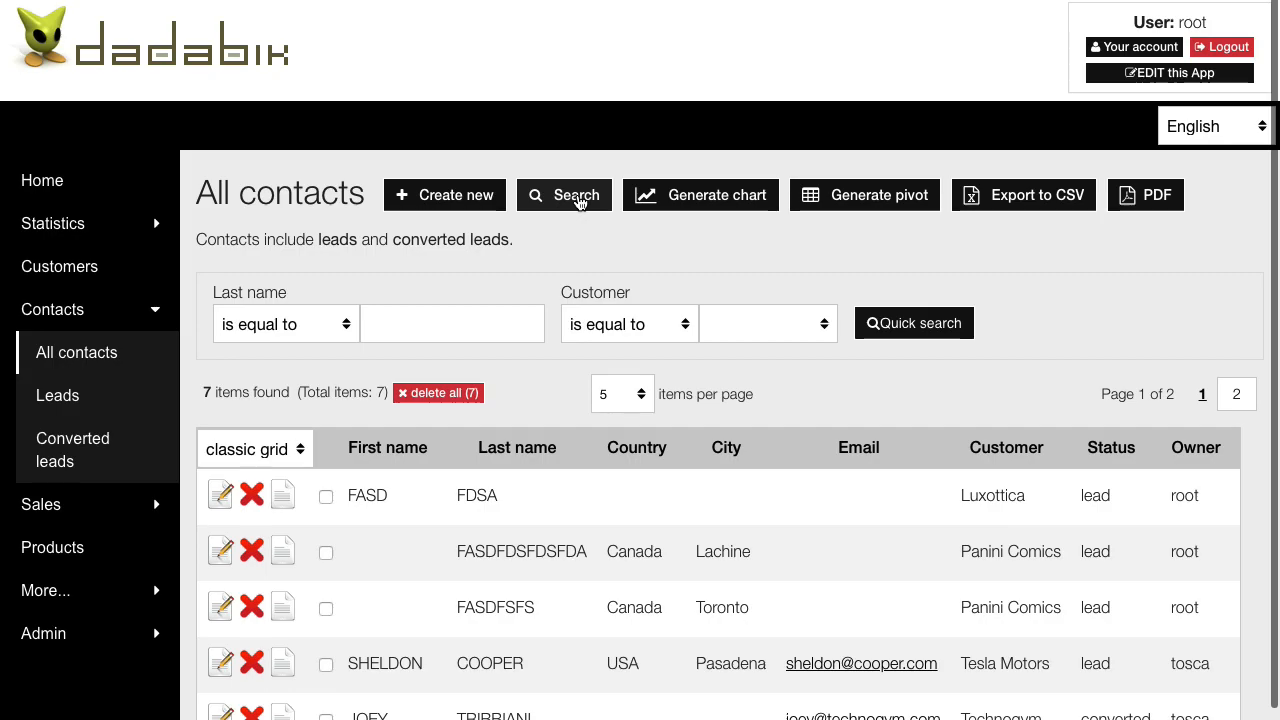
click(577, 198)
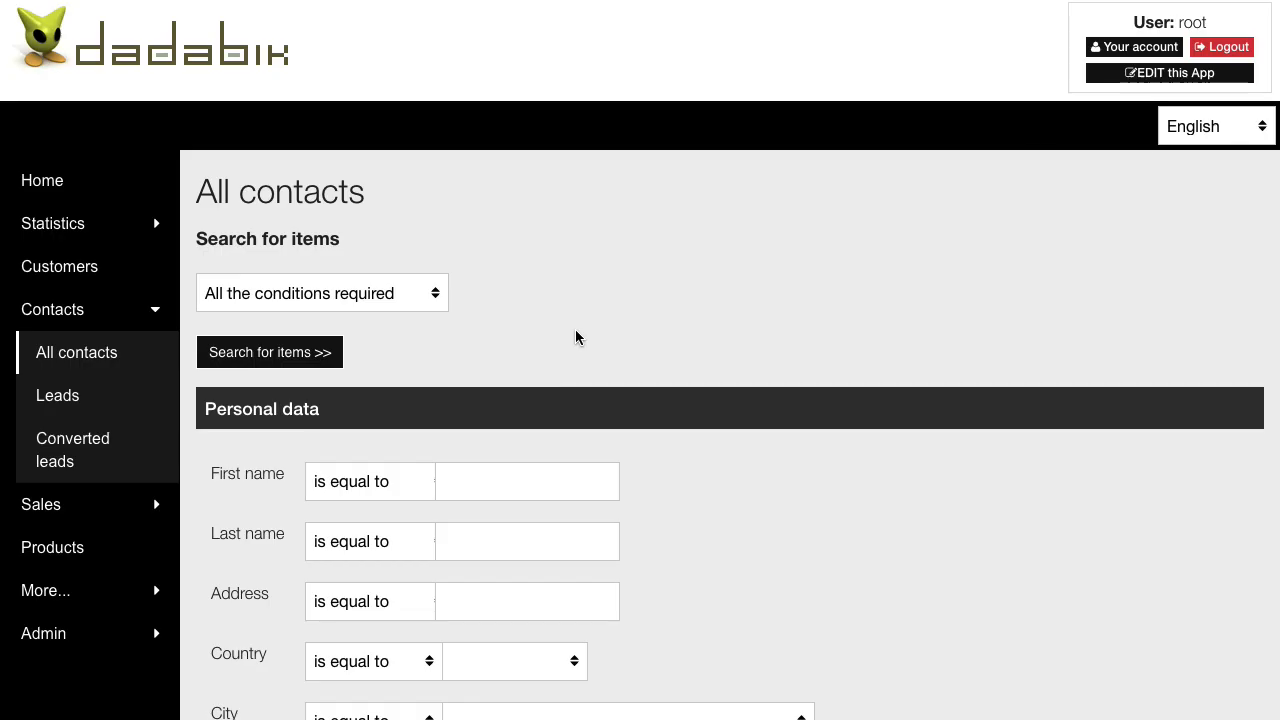
scroll(575, 331, down, 1)
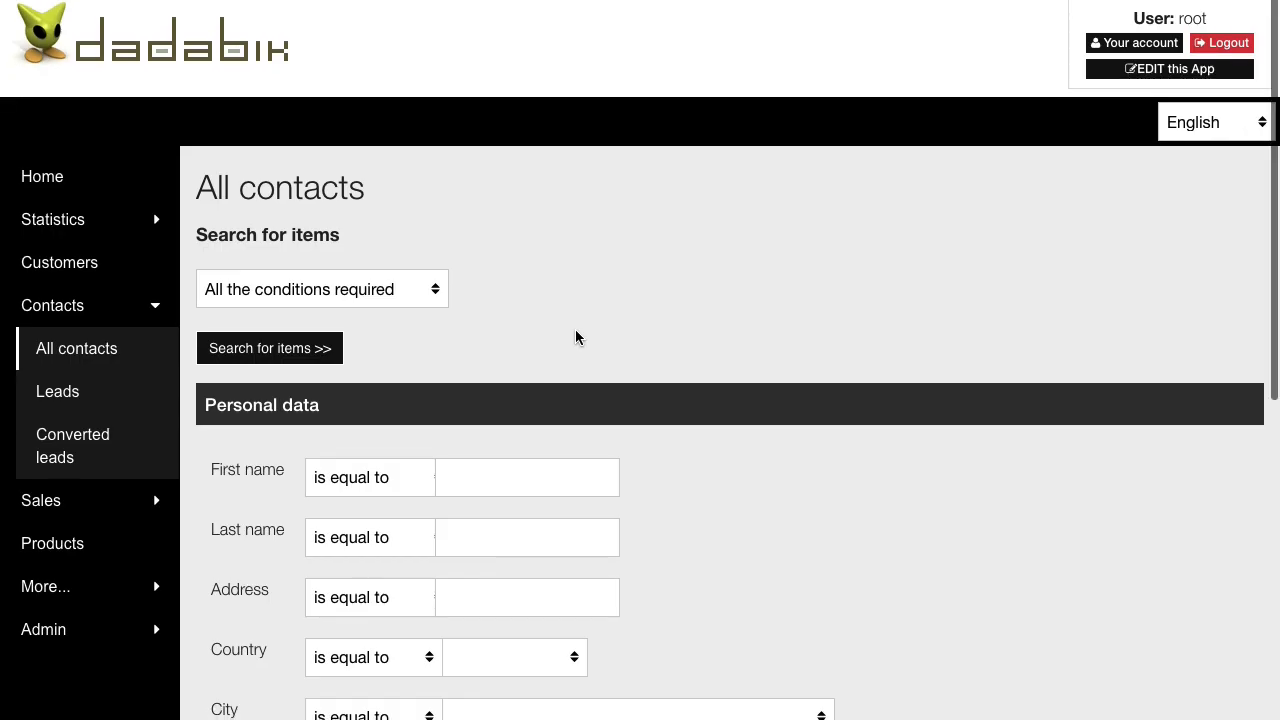
click(372, 478)
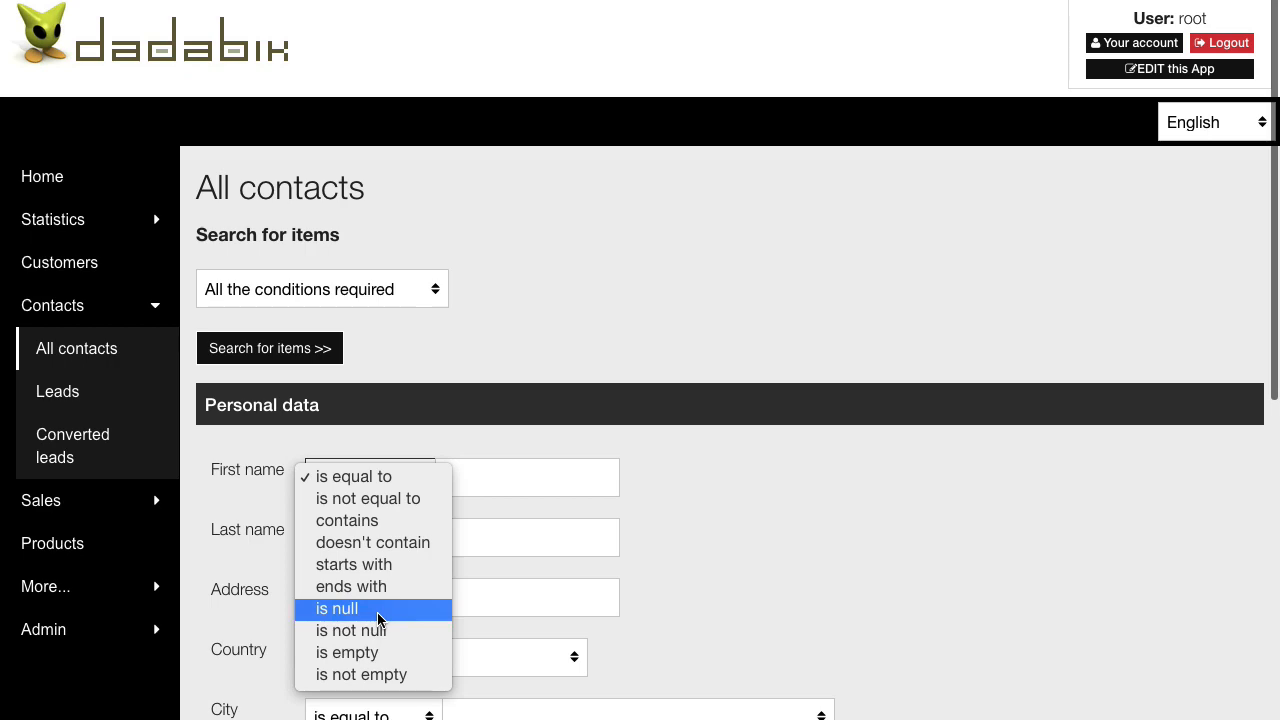
click(616, 343)
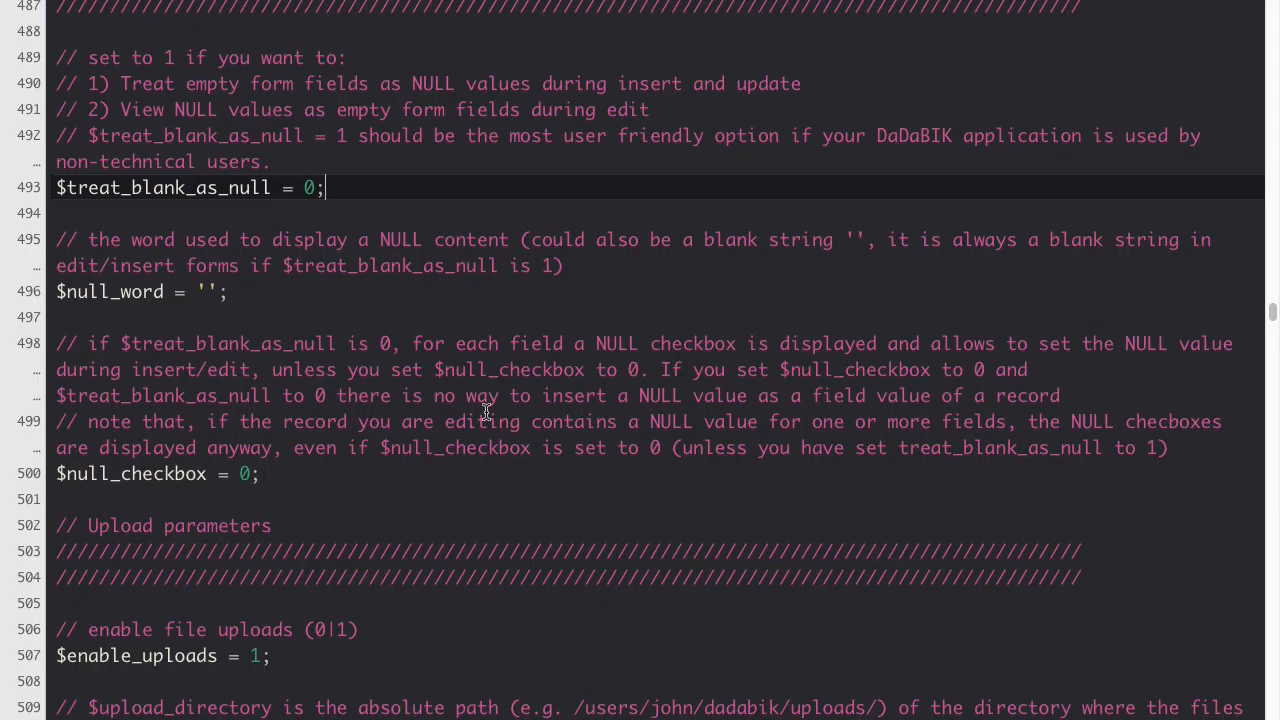
- Add the example conditions "= ''" and "IS NULL" on separate lines below $treat_blank_as_null in the configuration file
key(Return)
key(Return)
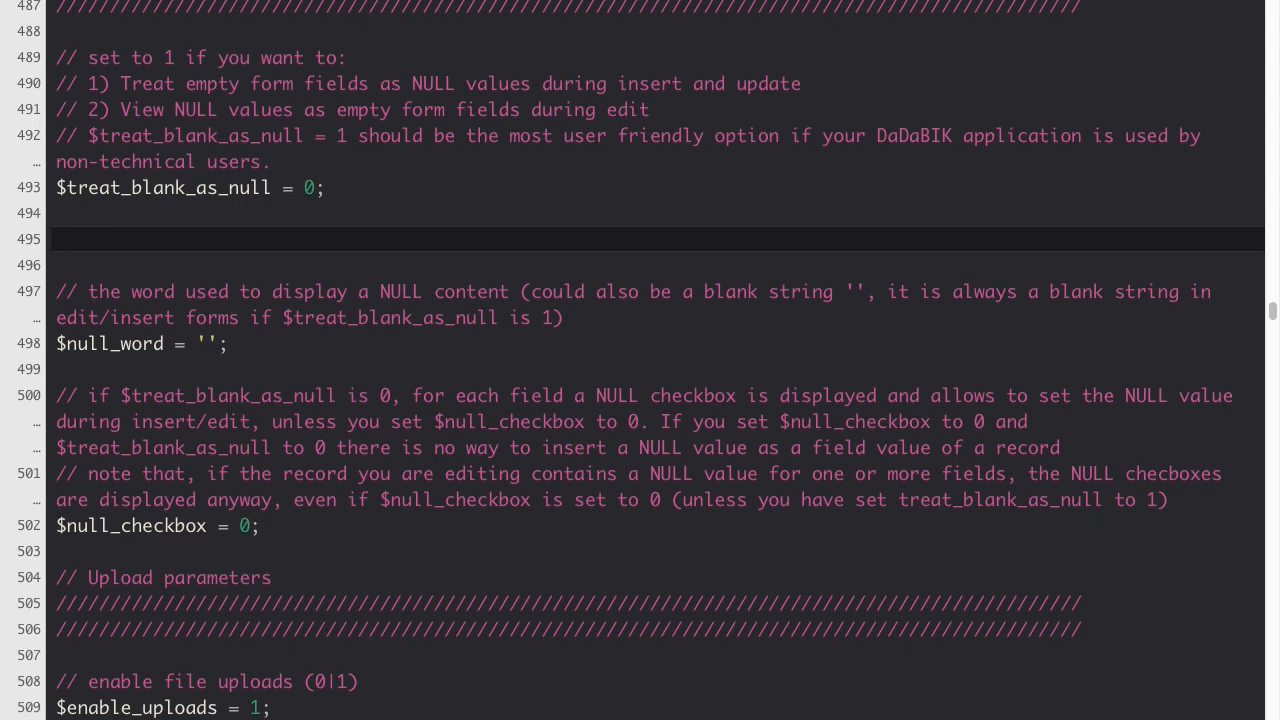
text(= '')
key(Return)
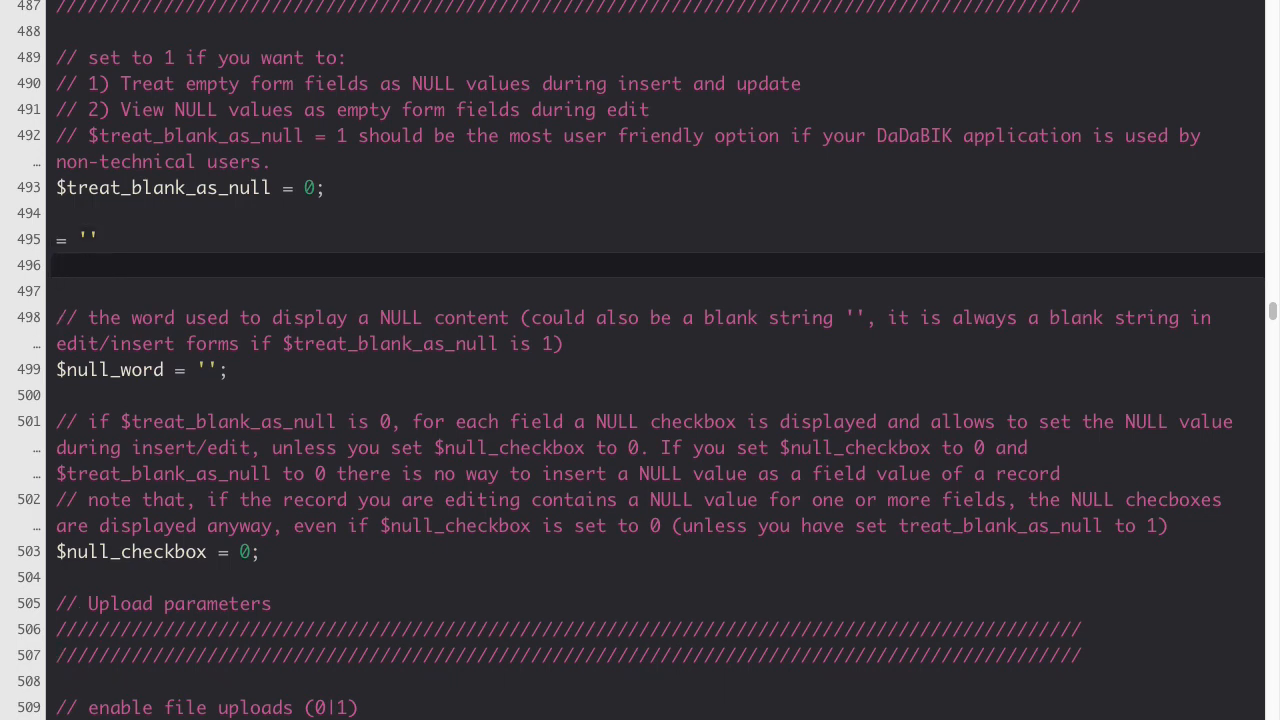
text(IS NULL)
key(Left)
key(Left)
key(Left)
key(Left)
key(Right)
key(Right)
key(Right)
key(Right)
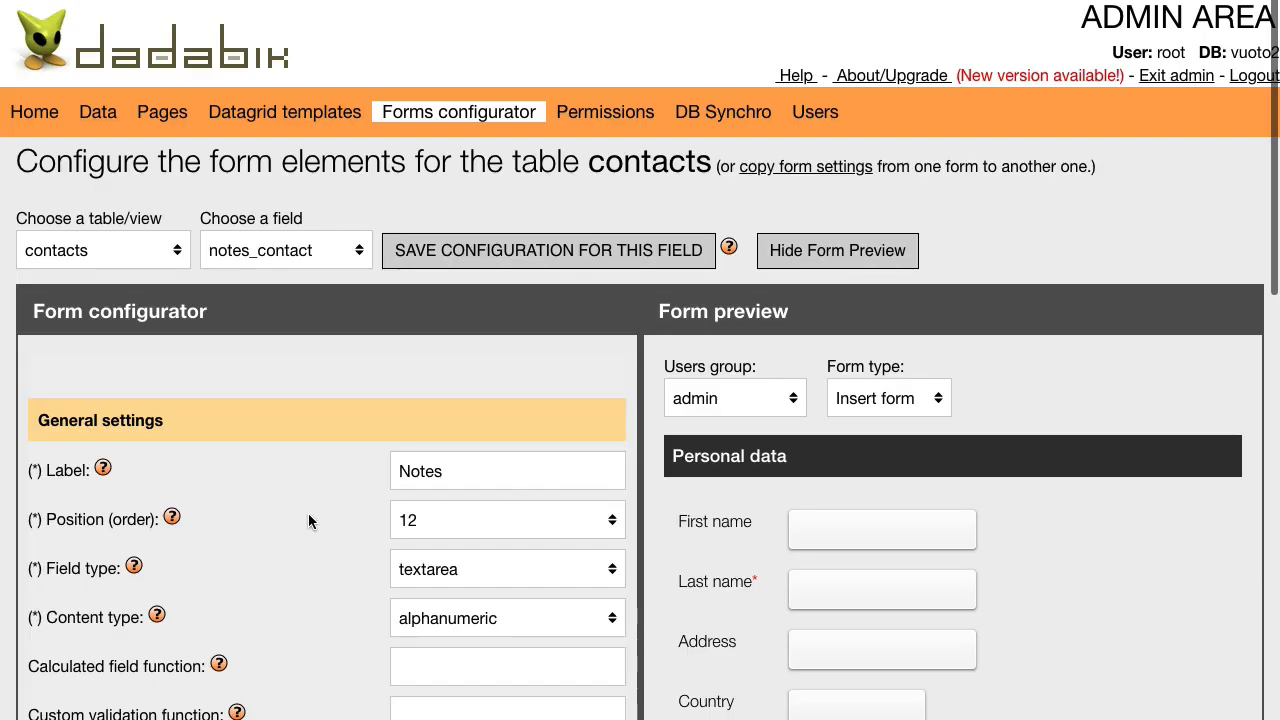
- Examine the form configurator settings of the notes_contact field in the contacts table
scroll(309, 520, down, 5)
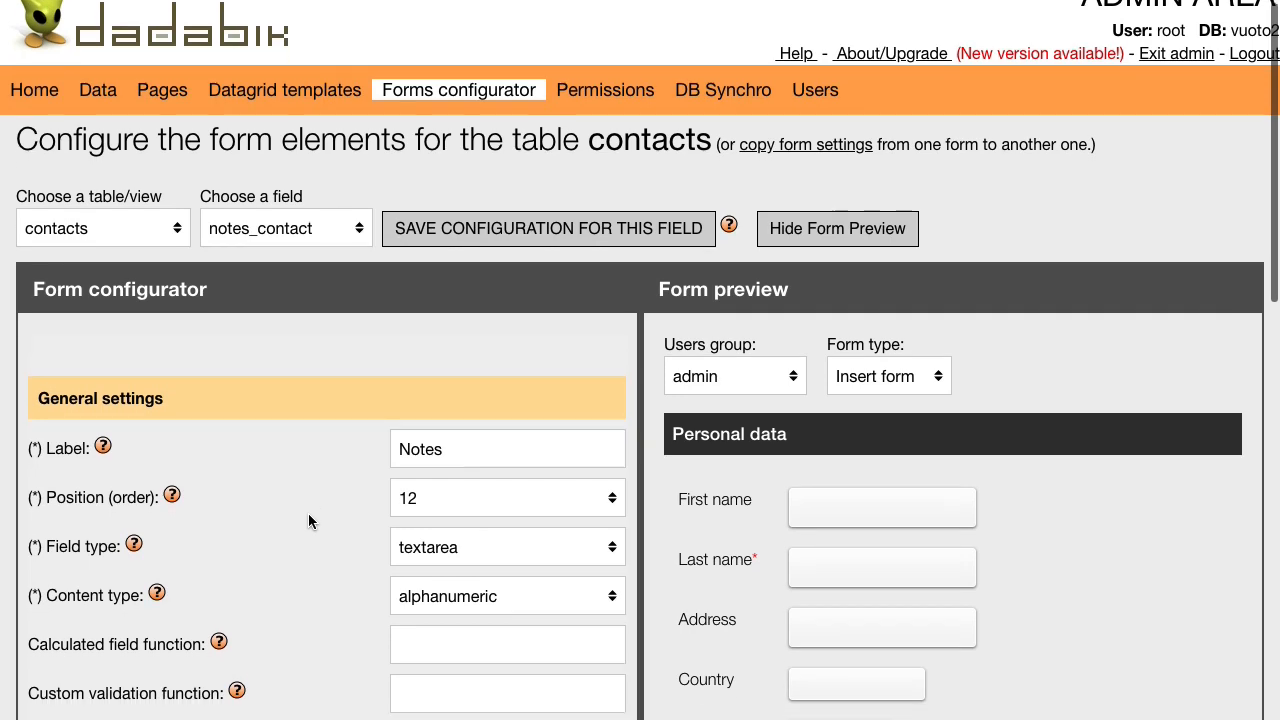
scroll(308, 513, down, 4)
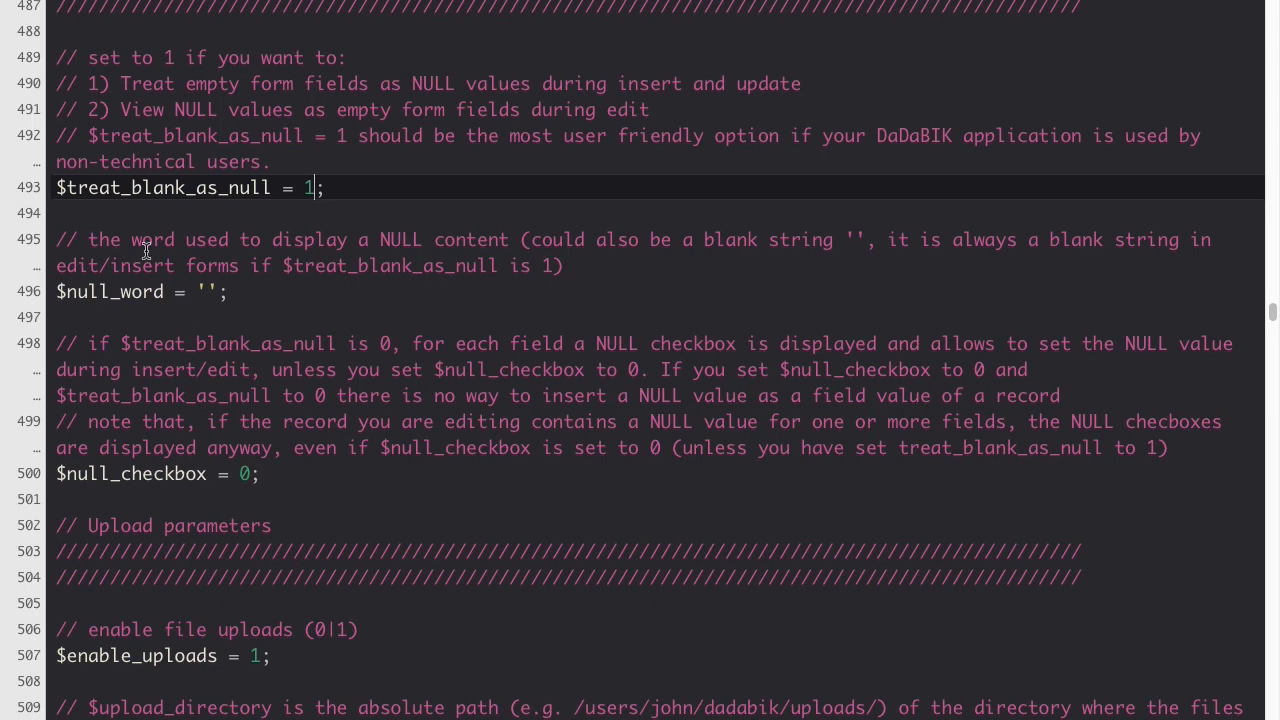
click(335, 190)
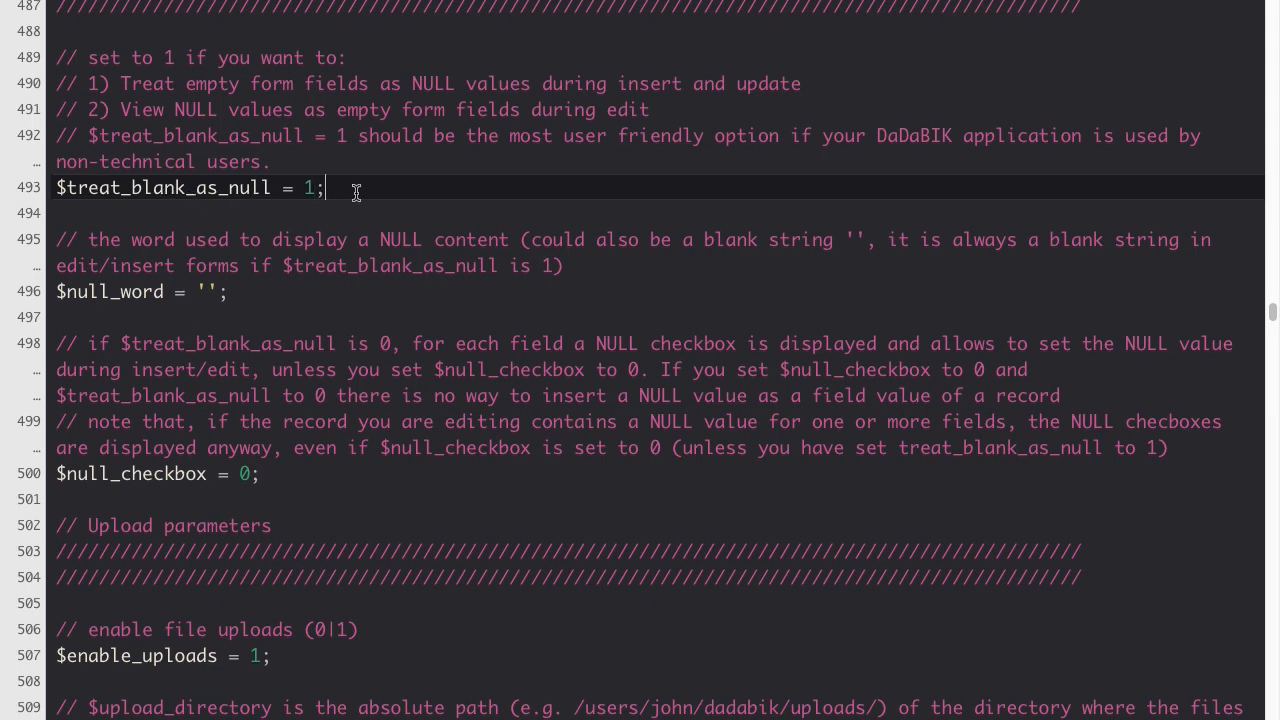